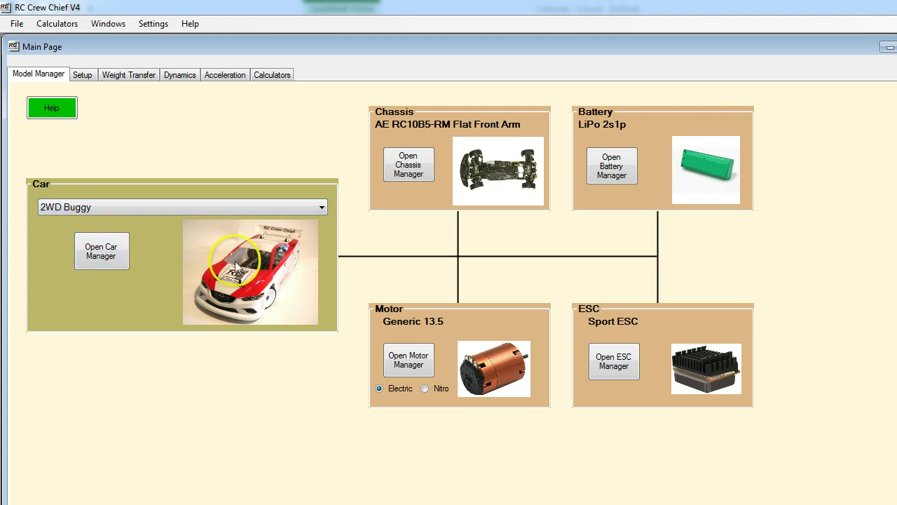
Change the 2WD Buggy's picture in the car manager to 2wdTLR22, save the car and return to the main page.
click(97, 257)
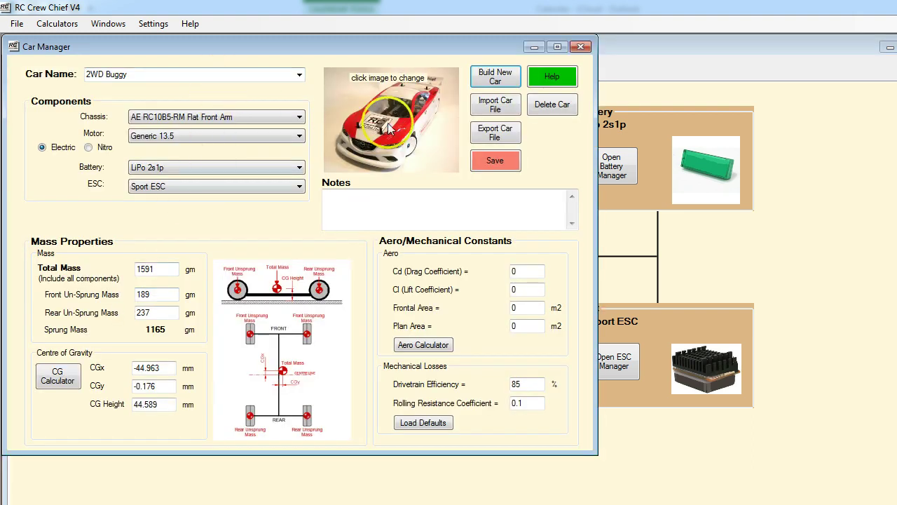
click(392, 122)
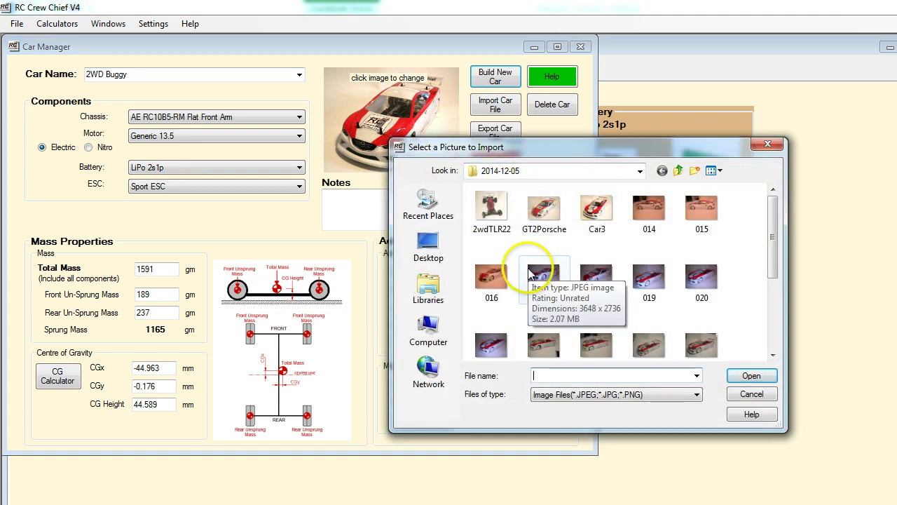
click(494, 209)
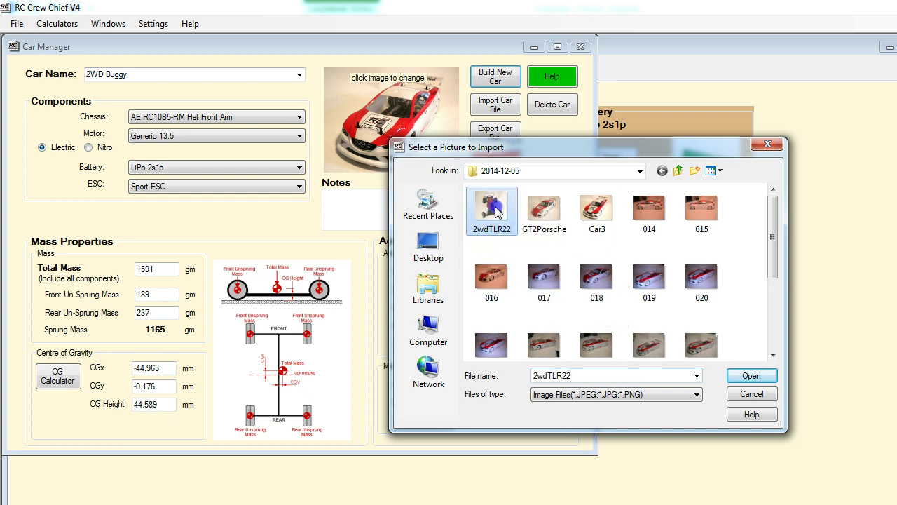
click(751, 377)
click(510, 161)
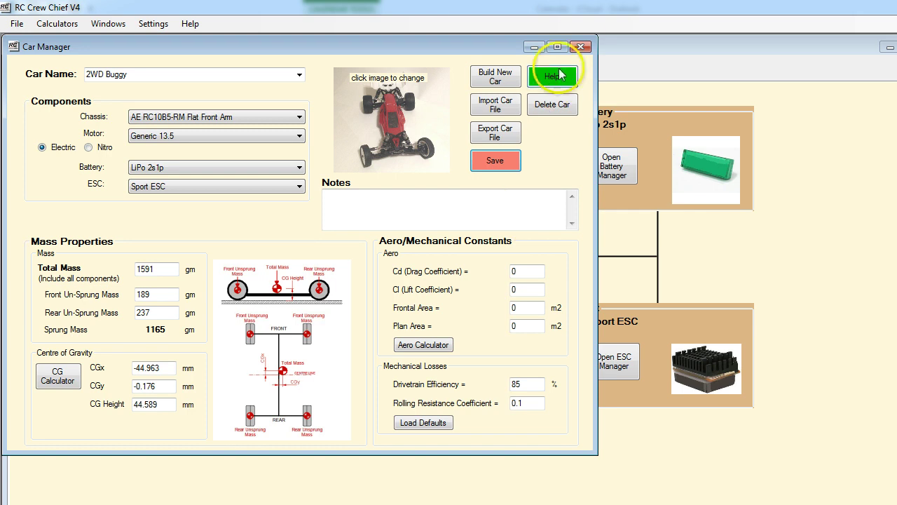
click(580, 47)
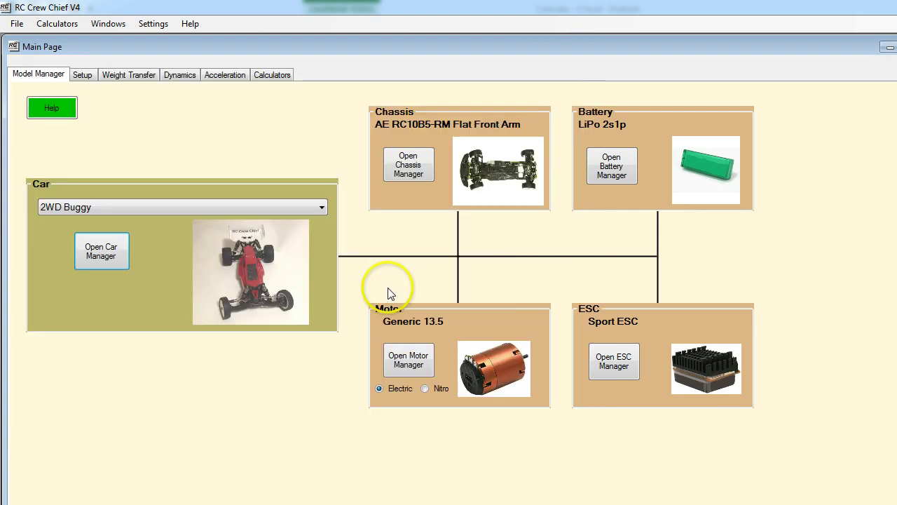
click(279, 297)
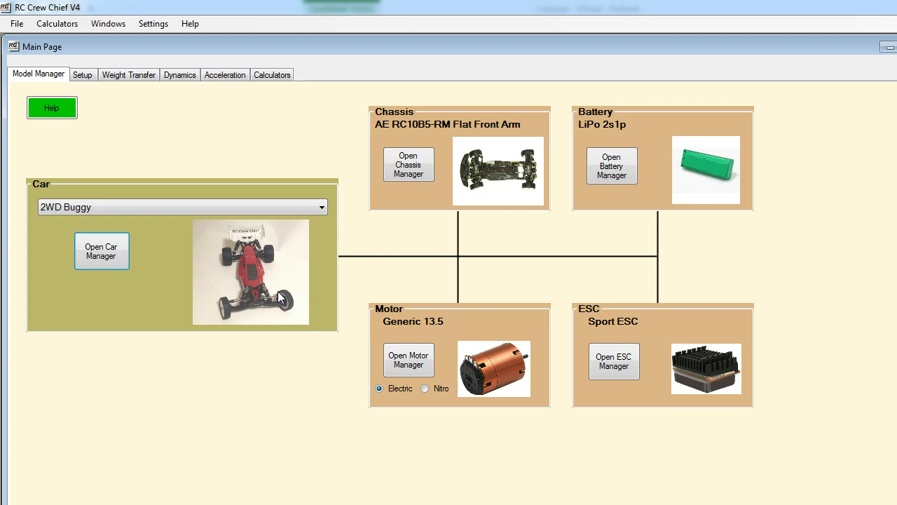
click(279, 293)
click(288, 300)
click(283, 227)
Reselect 2WD Buggy as the current car and dismiss the steering model notice.
click(296, 208)
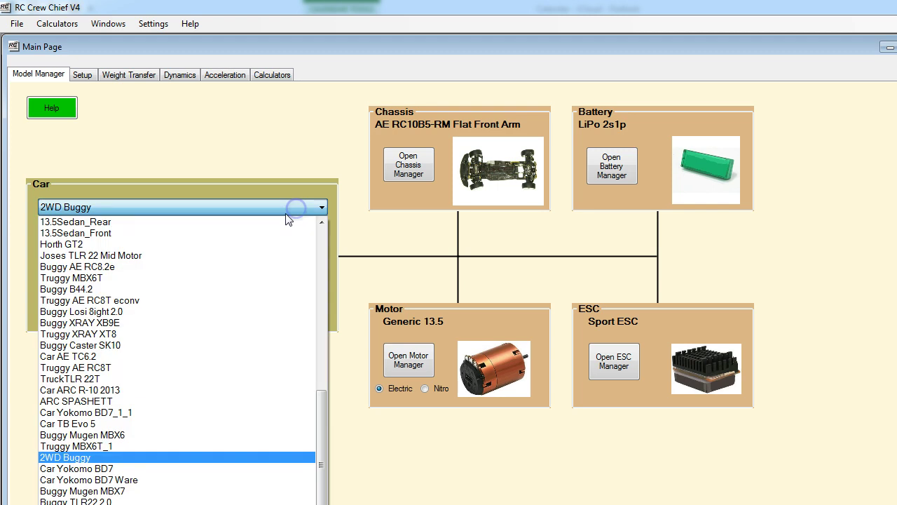
click(90, 457)
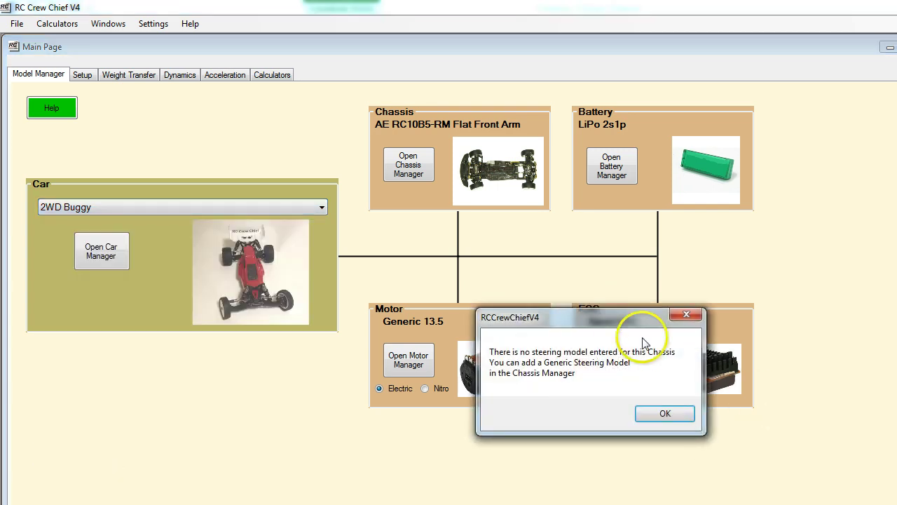
drag(621, 317, 441, 153)
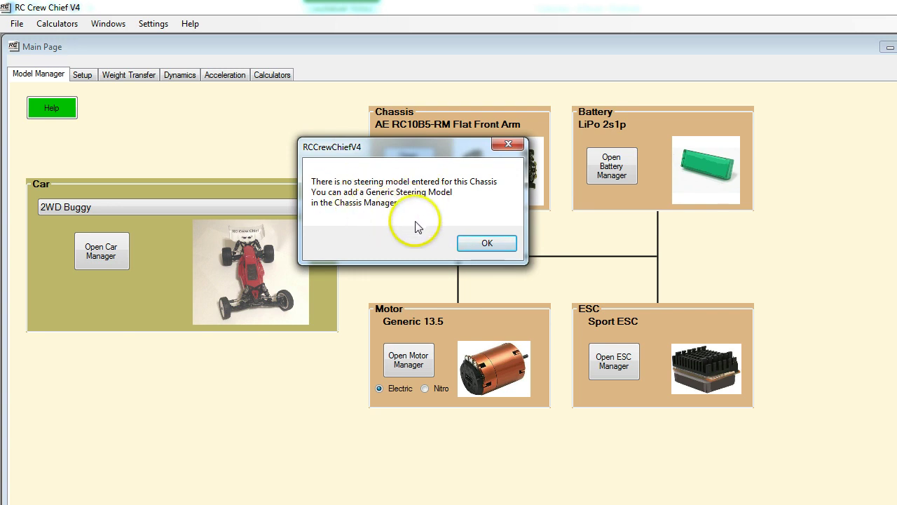
click(426, 152)
drag(425, 152, 424, 238)
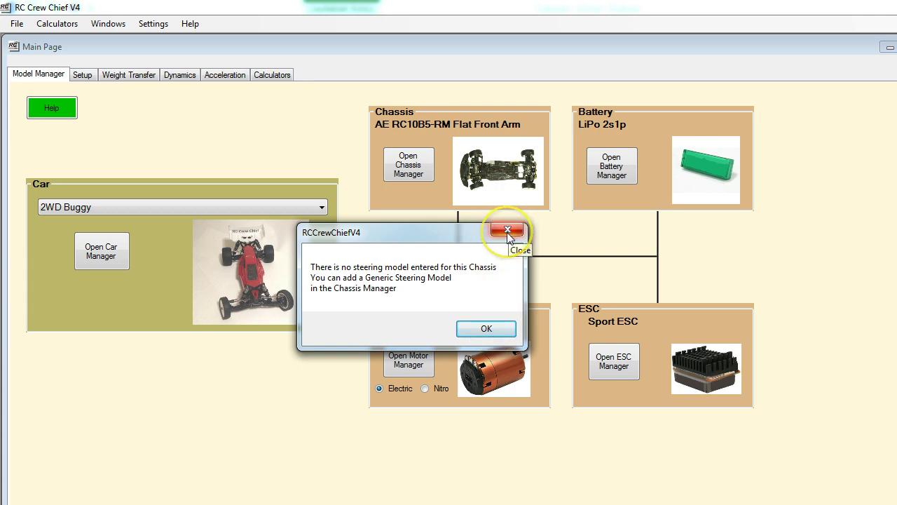
click(495, 327)
Create a generic steering model of the Bell Crank type for the AE RC10B5-RM Flat Front Arm chassis.
click(408, 168)
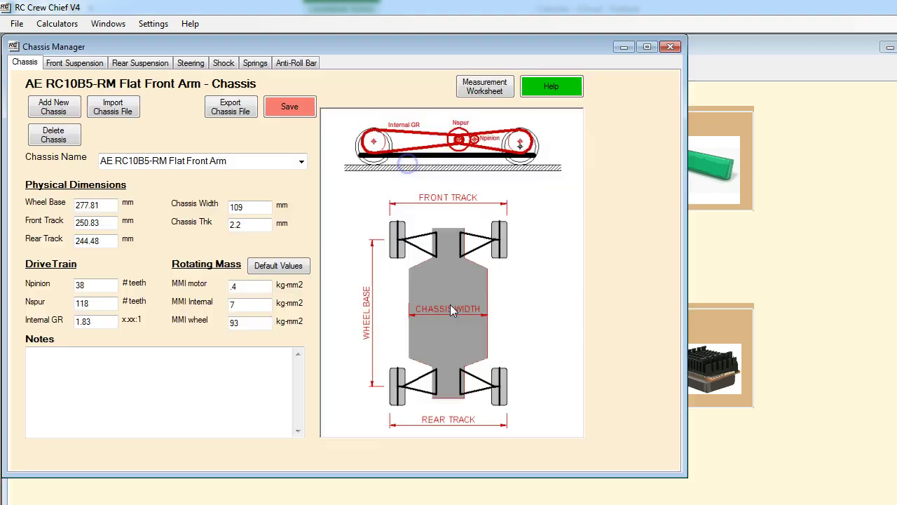
click(191, 65)
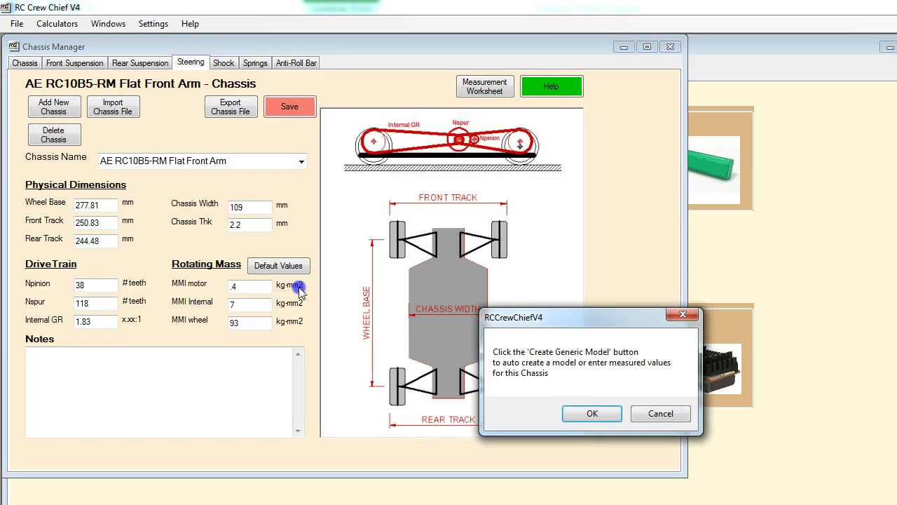
click(593, 414)
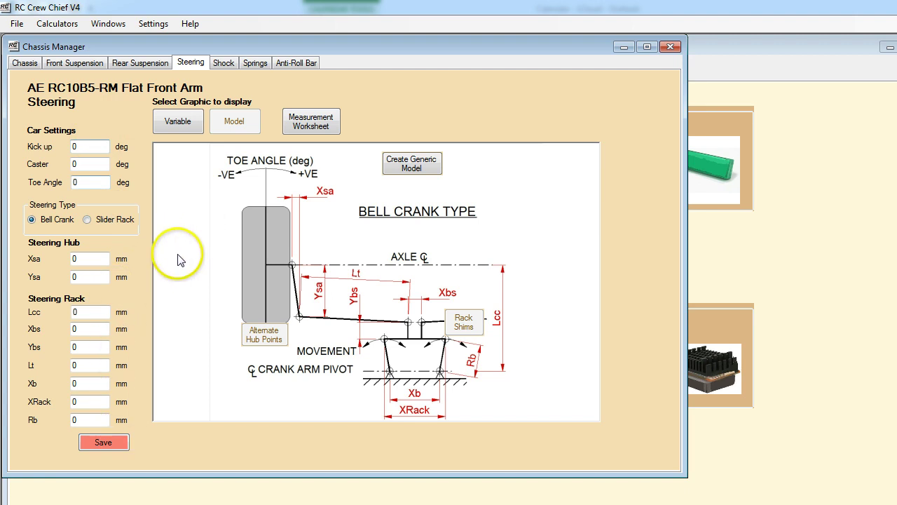
click(87, 219)
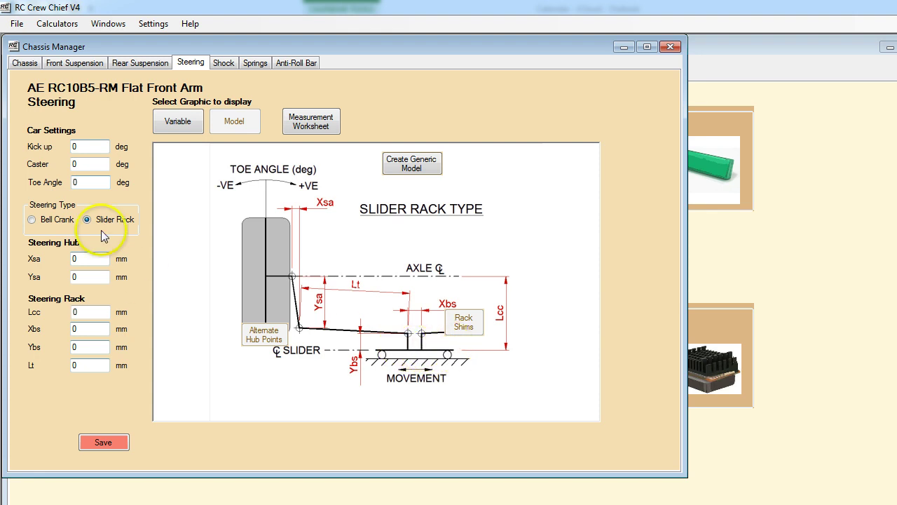
click(31, 220)
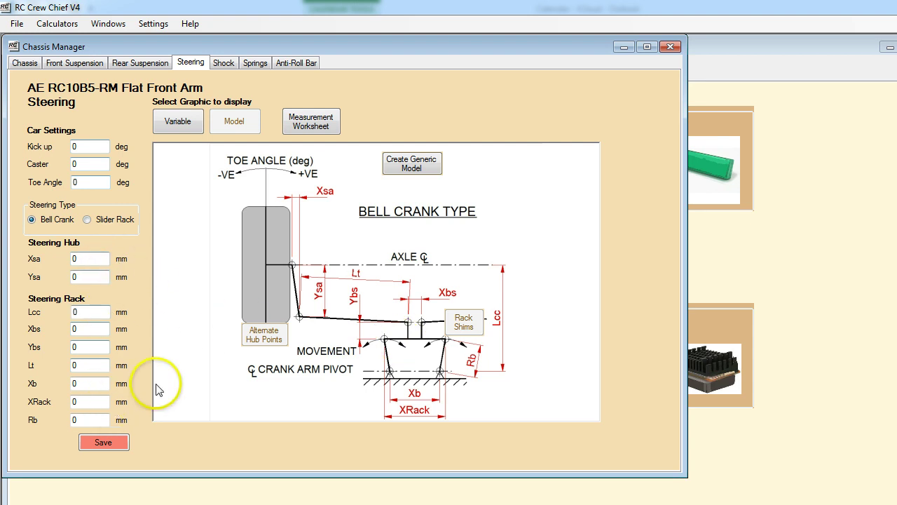
click(429, 164)
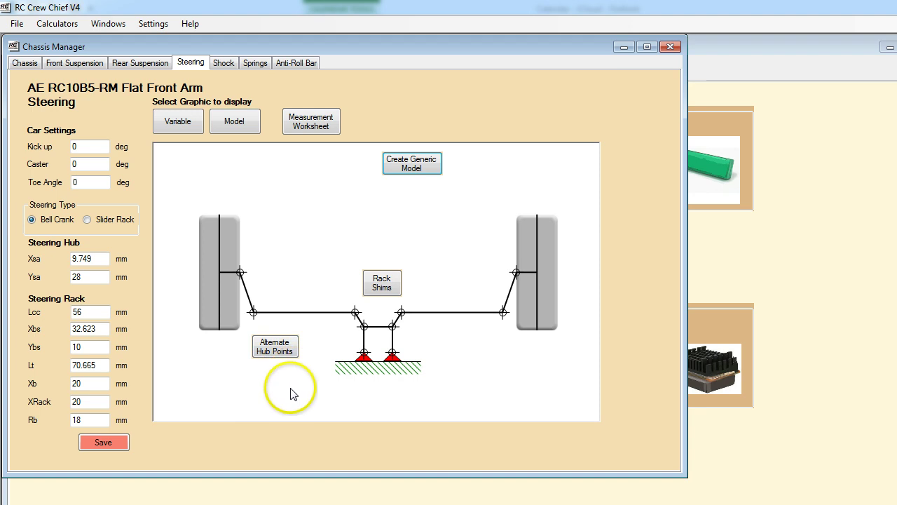
Add an alternate steering hub point named Inner with horizontal and vertical offsets of 0 mm.
click(277, 354)
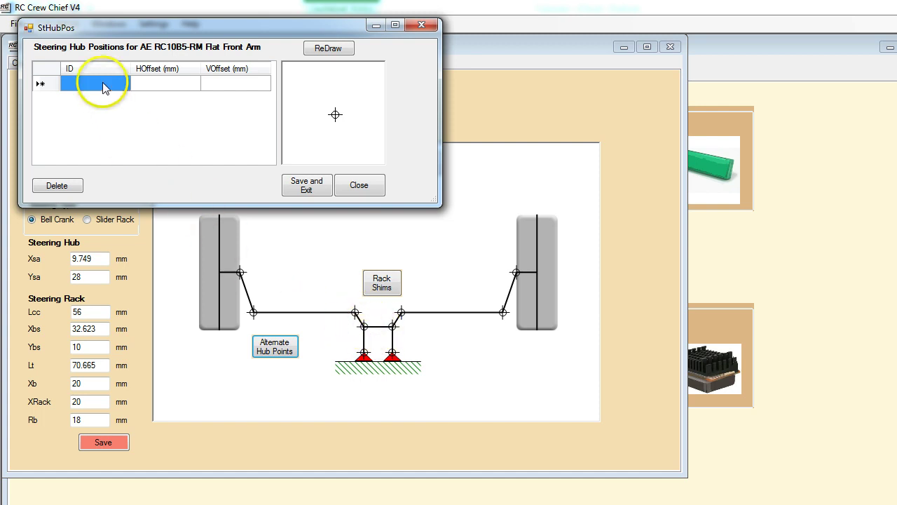
click(91, 83)
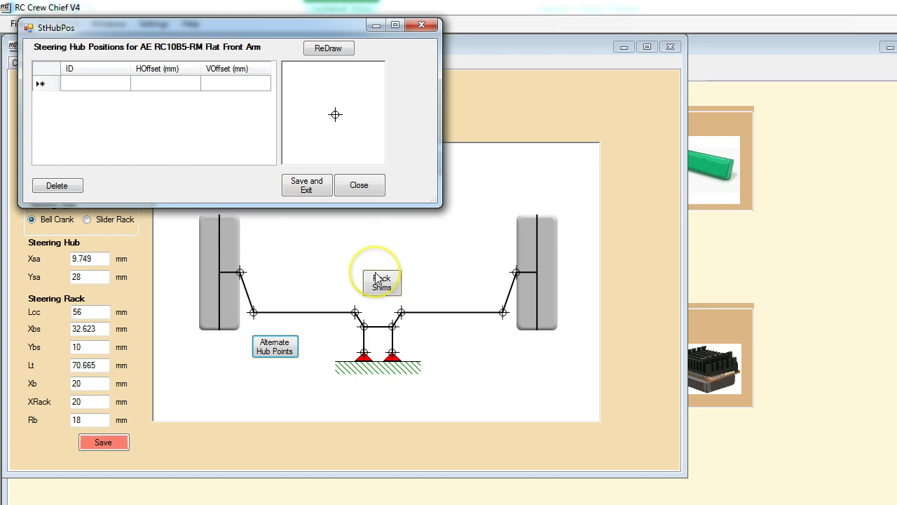
click(64, 83)
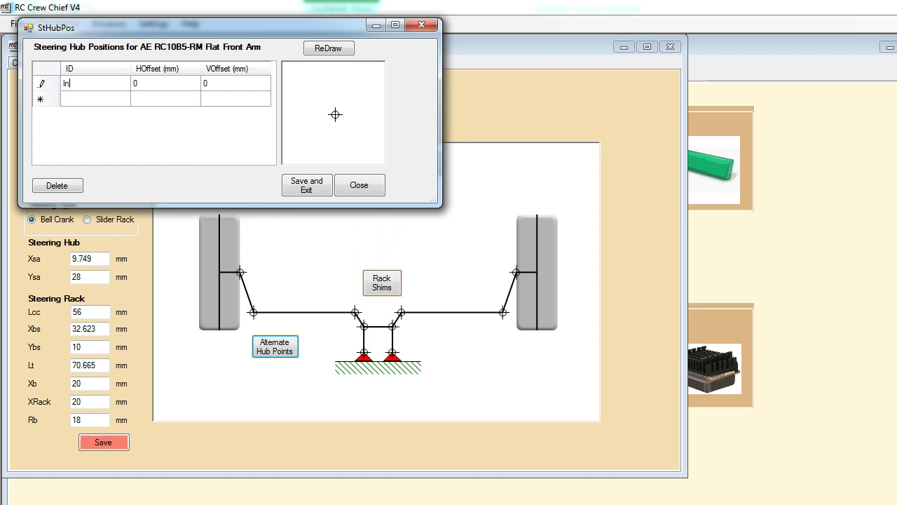
text(Inner)
key(Tab)
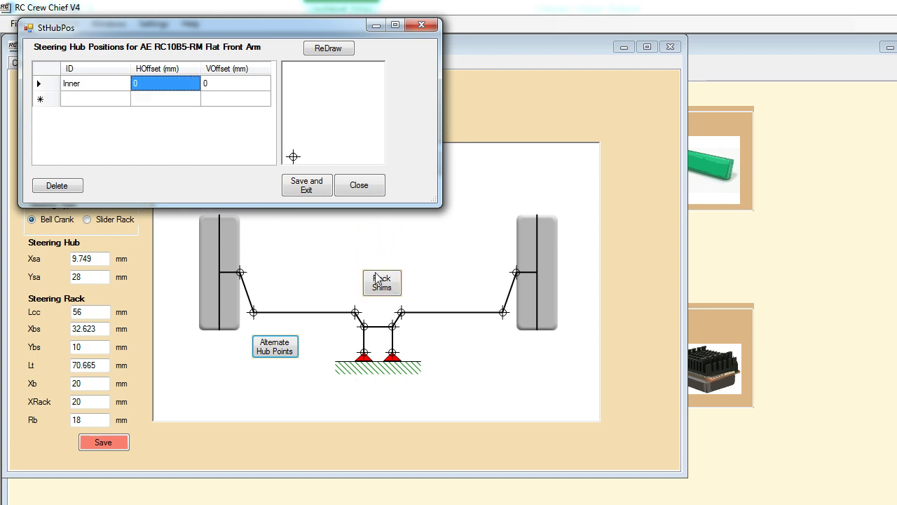
key(Tab)
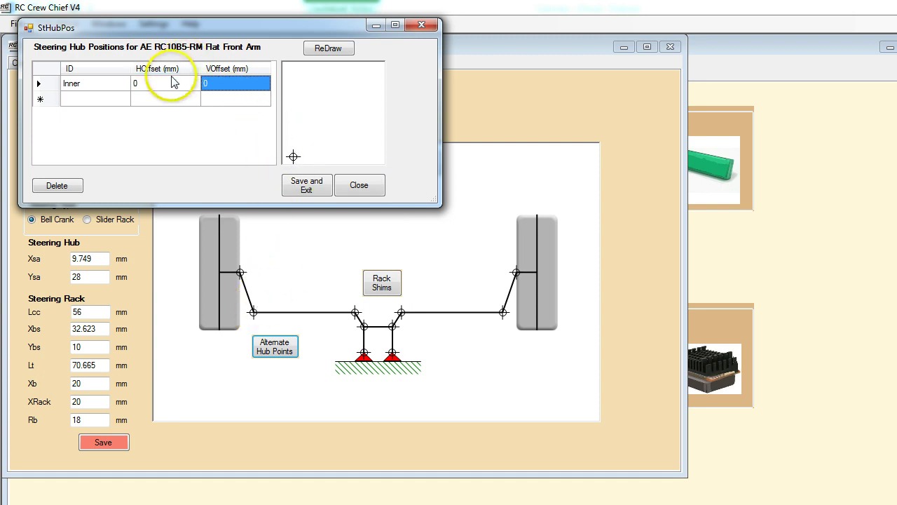
key(Tab)
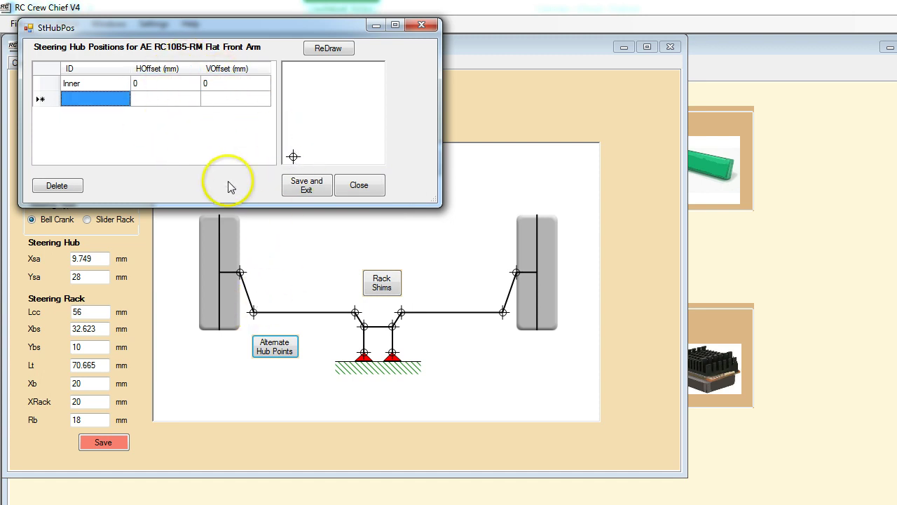
Add a second hub point named Outer with 0 mm horizontal and 4 mm vertical offset, and save the hub positions.
text(Outer)
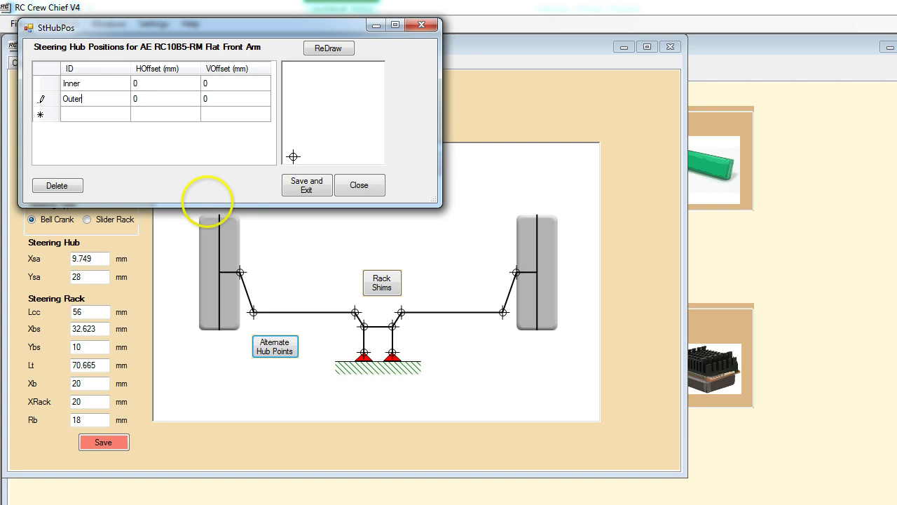
key(Tab)
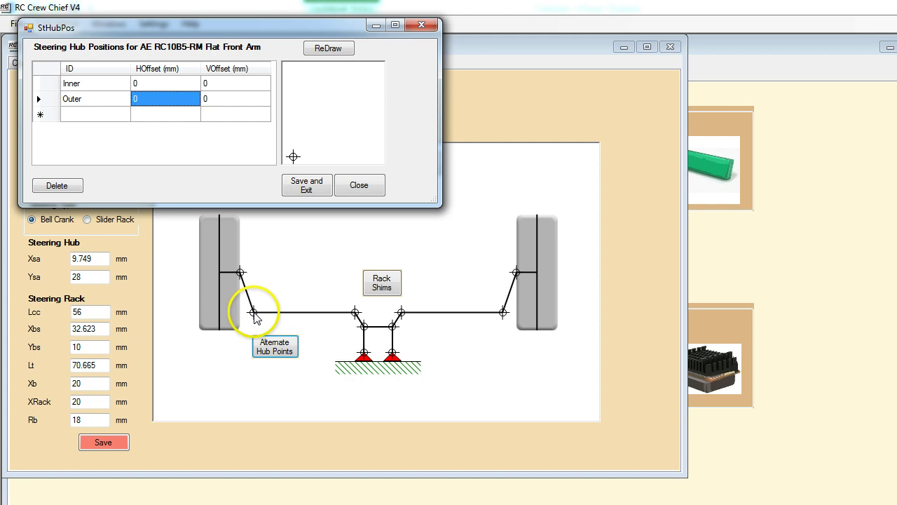
click(221, 99)
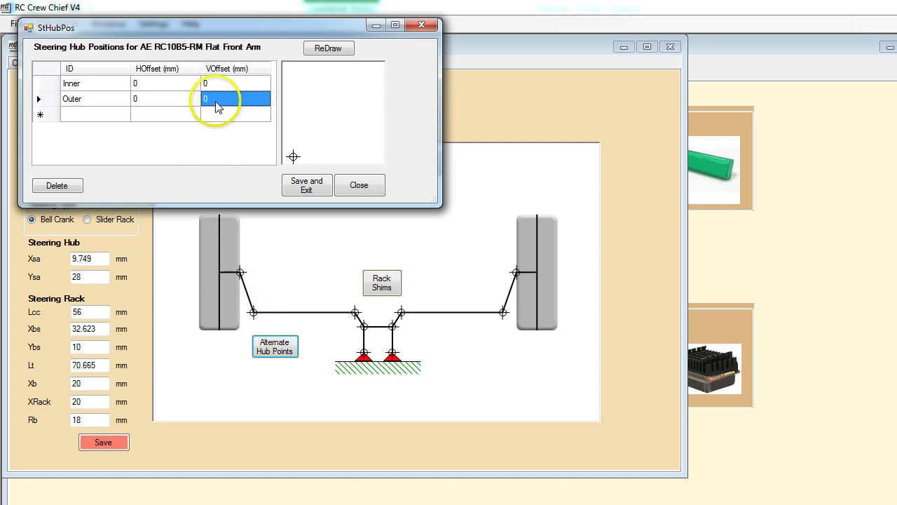
text(4)
key(Tab)
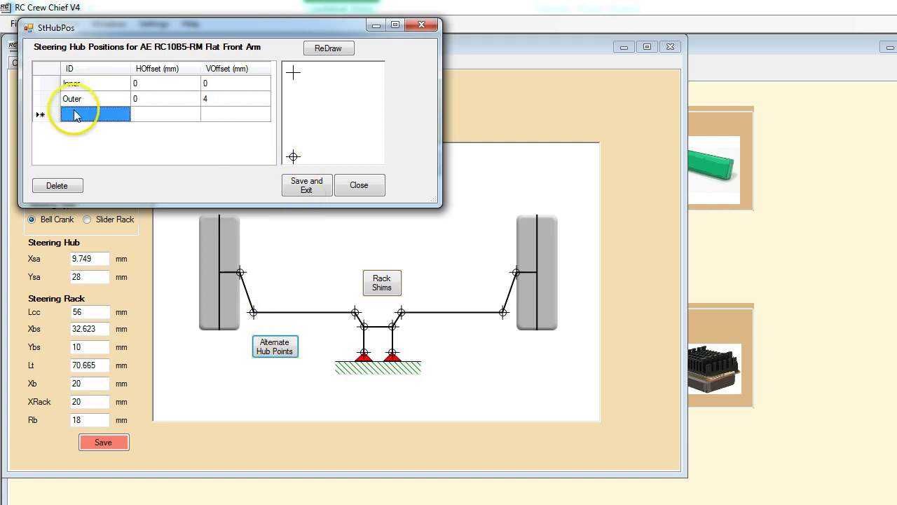
click(310, 186)
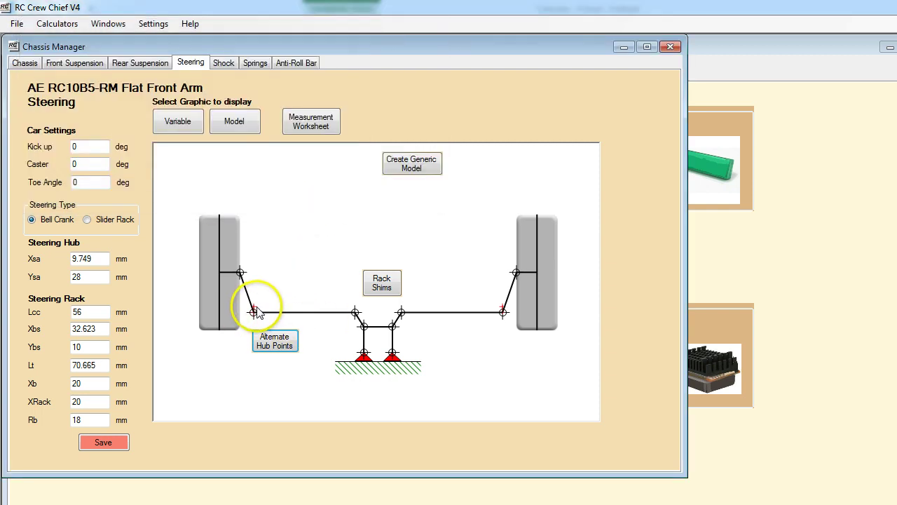
Add a steering rack shim named 0mm with a vertical offset of 0 mm.
click(390, 288)
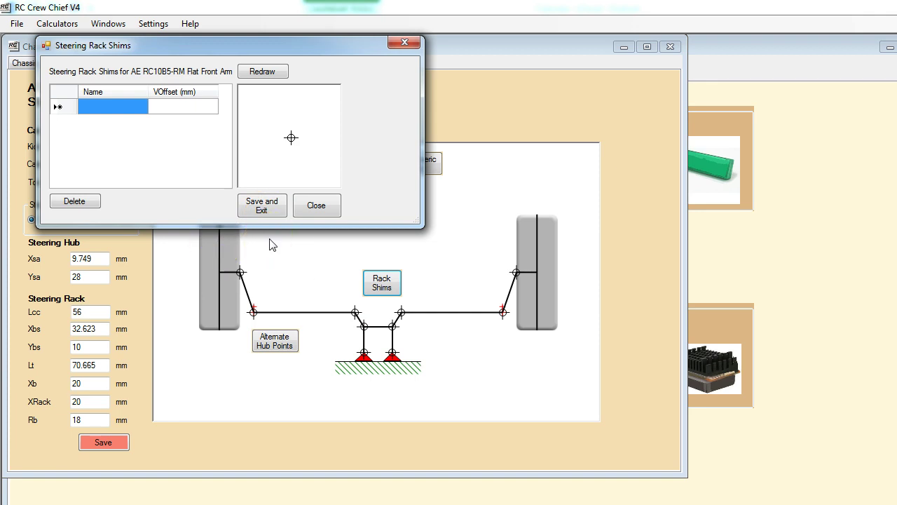
text(o)
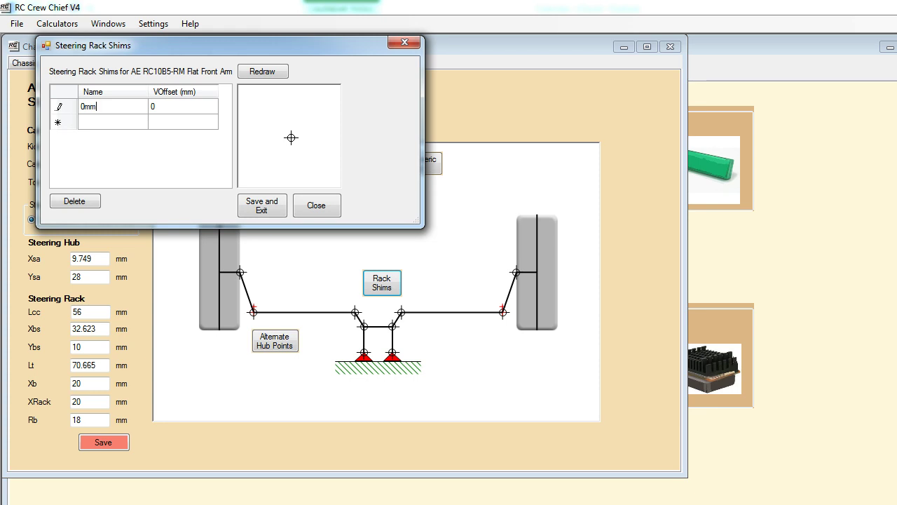
key(Tab)
key(Tab)
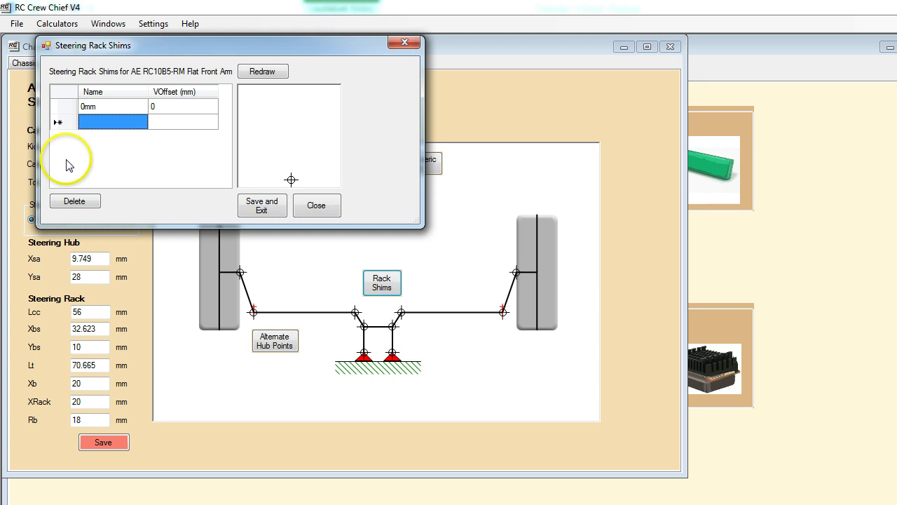
Add a second steering rack shim named 2mm with a vertical offset of 2 mm.
text(2mm)
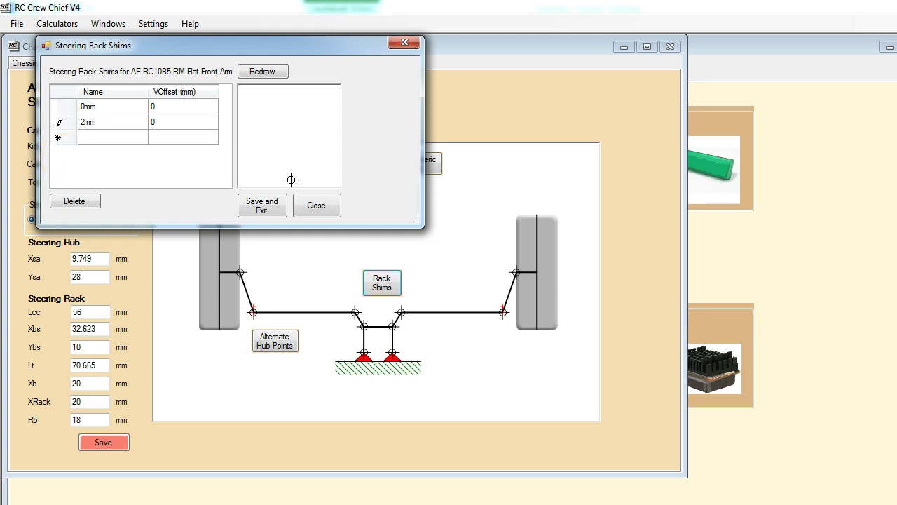
key(Tab)
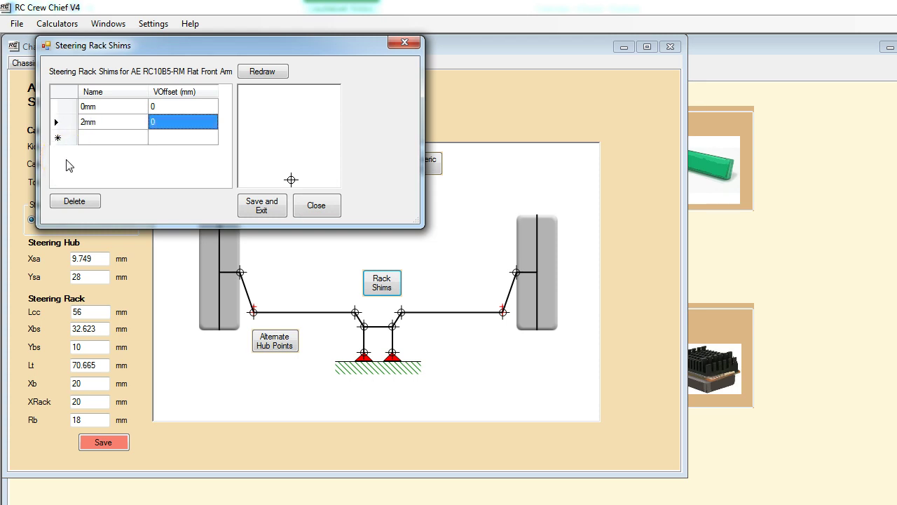
text(2)
key(Tab)
click(65, 162)
click(75, 202)
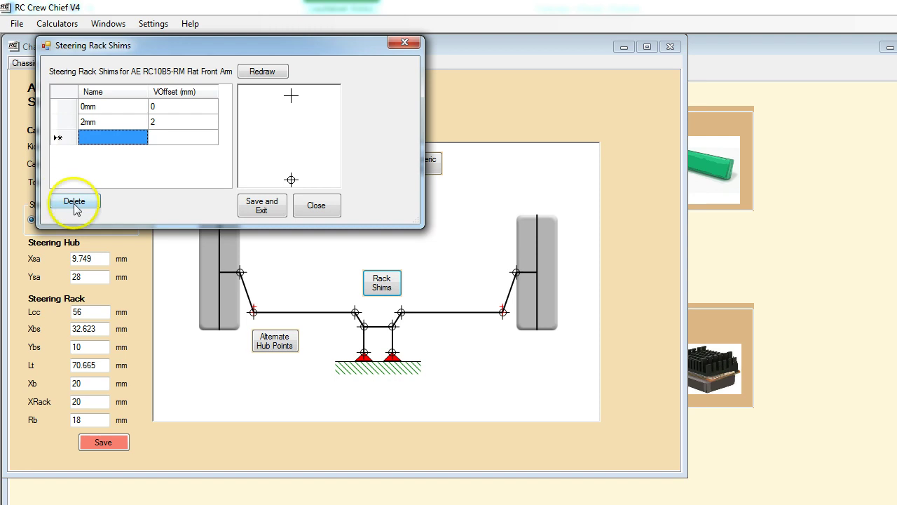
Add a third steering rack shim named 4mm with a vertical offset of 4 mm.
text(4mm)
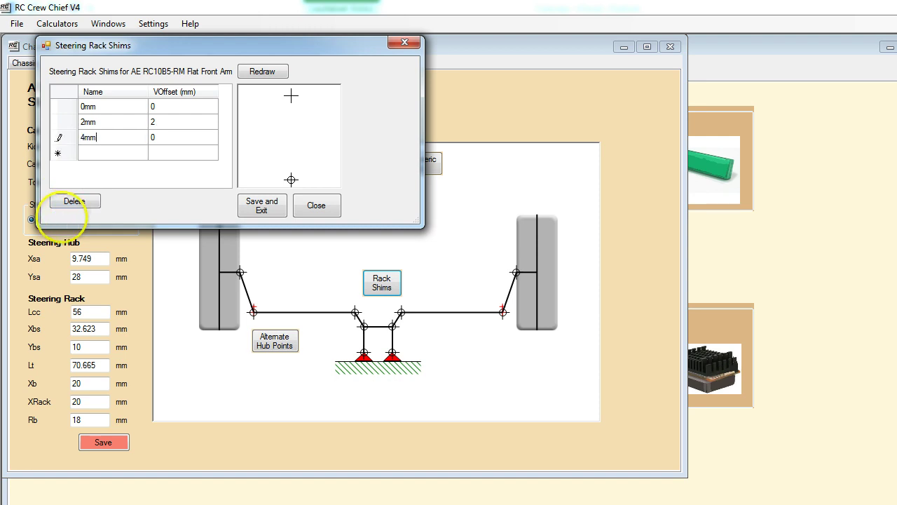
key(Tab)
text(4)
key(Tab)
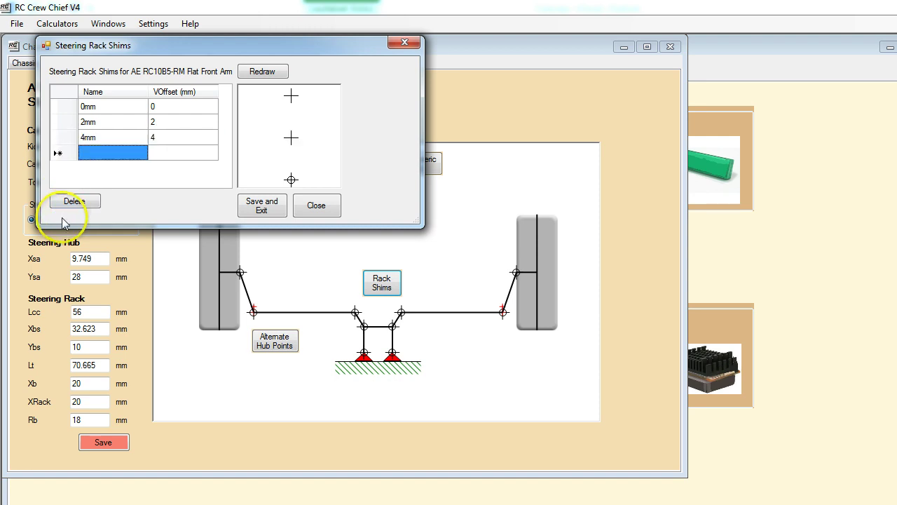
Save the steering rack shims and return to the chassis steering model.
click(270, 208)
click(399, 329)
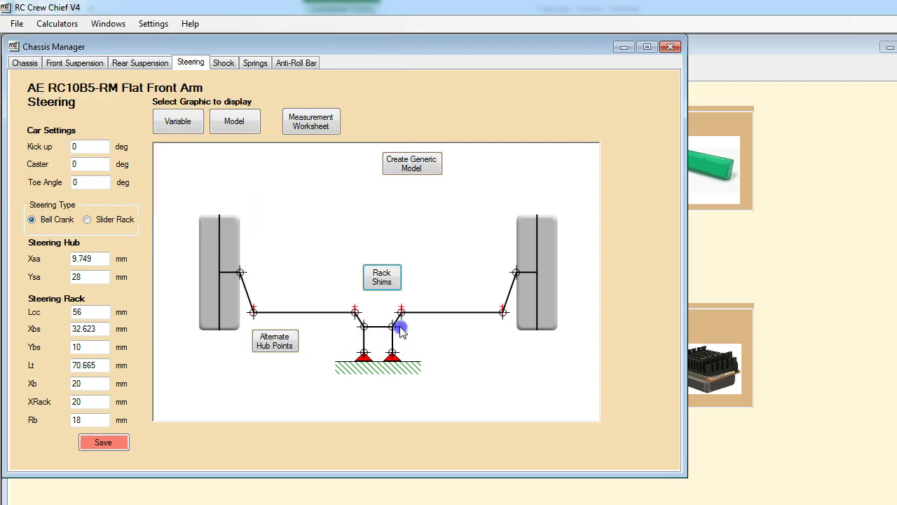
In the steering car settings, set the kick up to 25 deg, caster to 5 deg and toe angle to -1 deg.
click(84, 146)
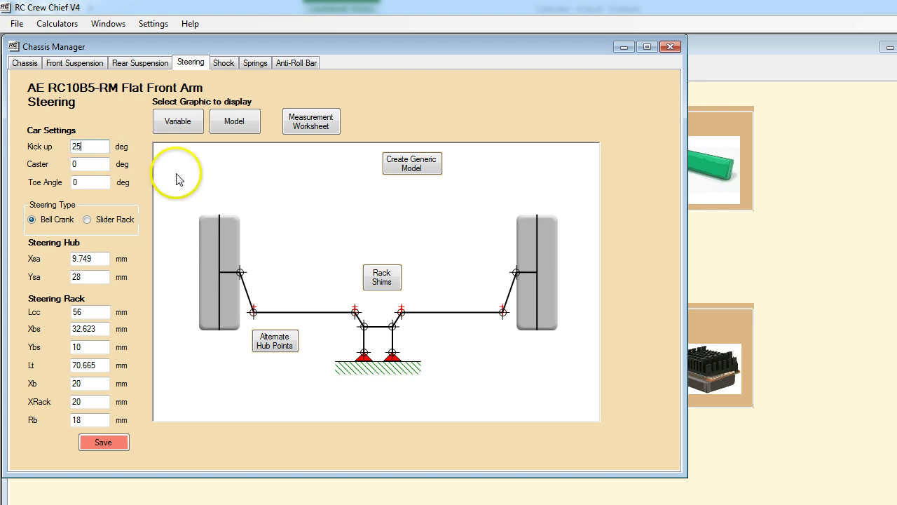
key(Tab)
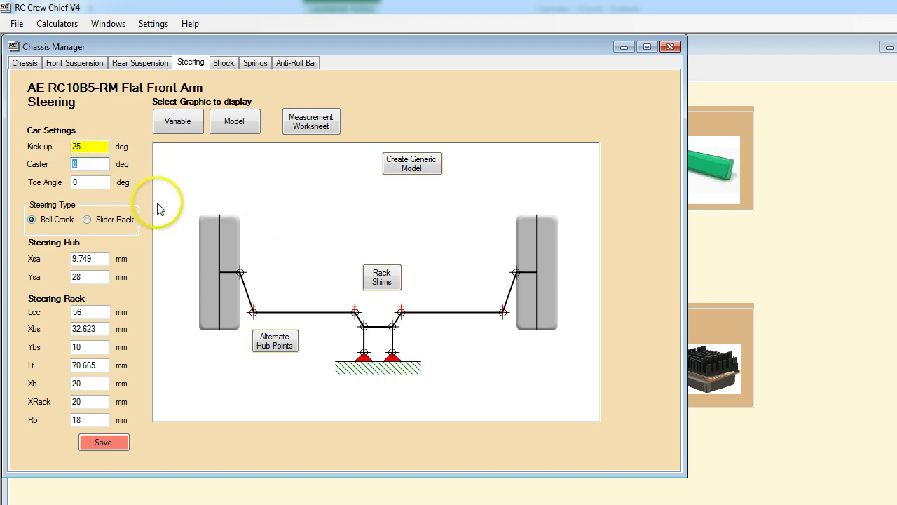
text(5)
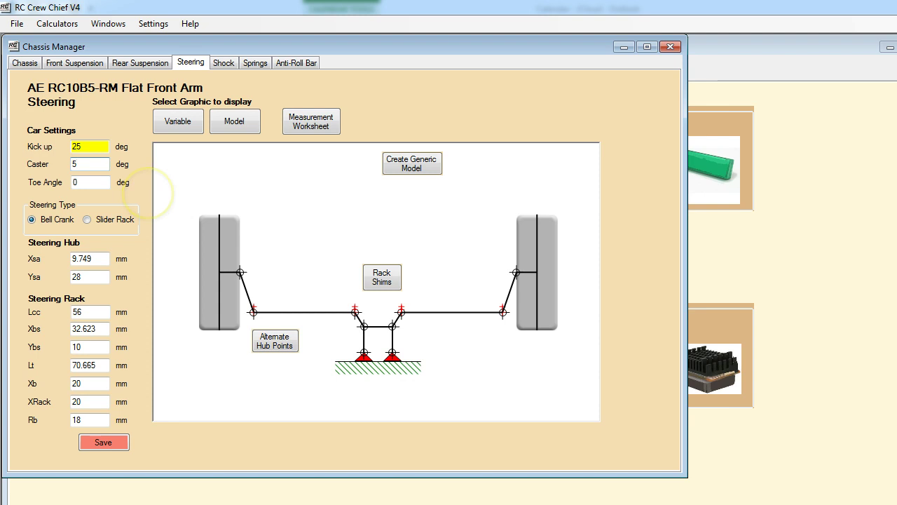
key(Tab)
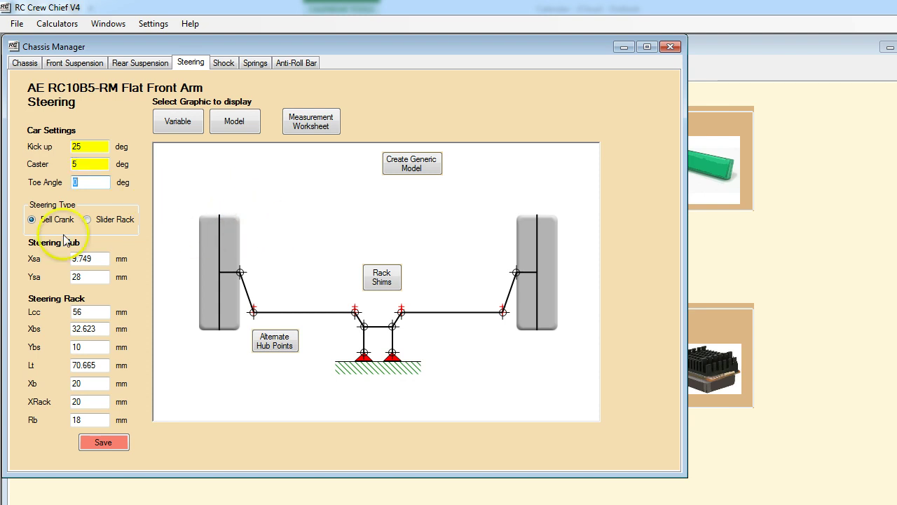
key(Tab)
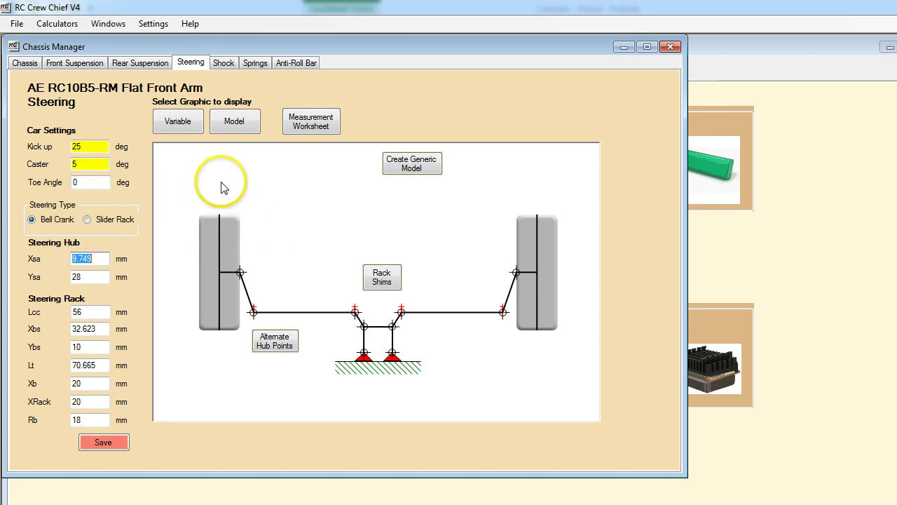
click(87, 182)
right_click(73, 183)
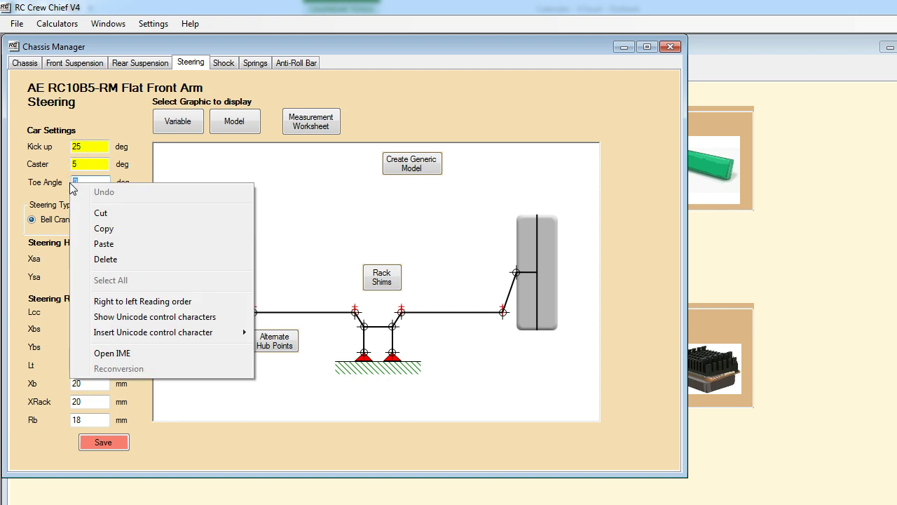
click(128, 236)
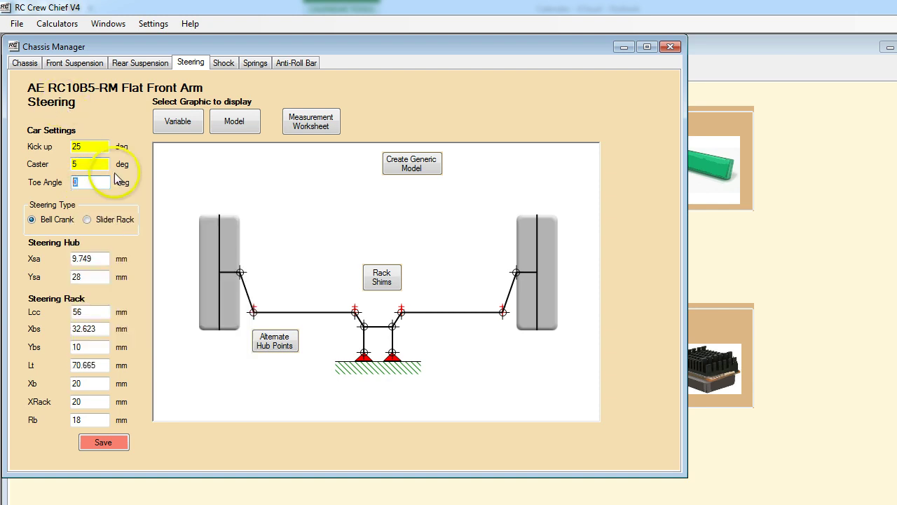
text(-1)
key(Tab)
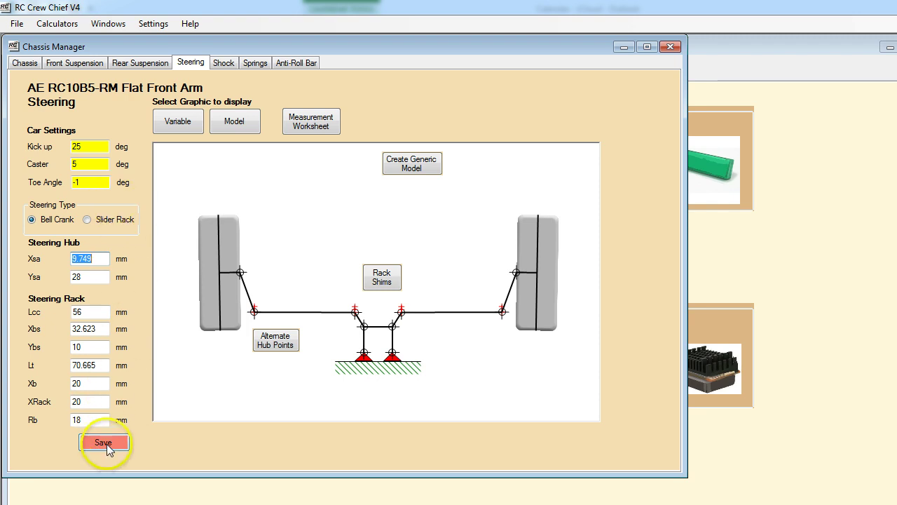
click(672, 51)
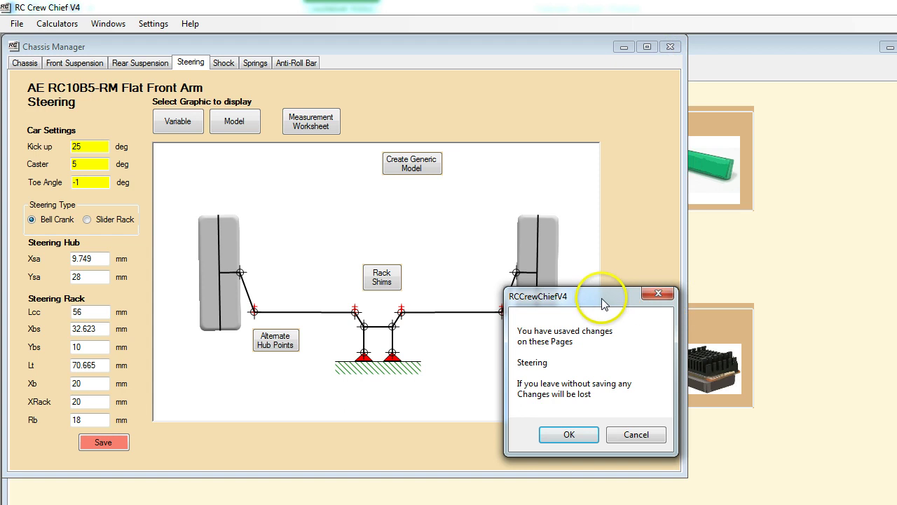
drag(601, 301, 495, 123)
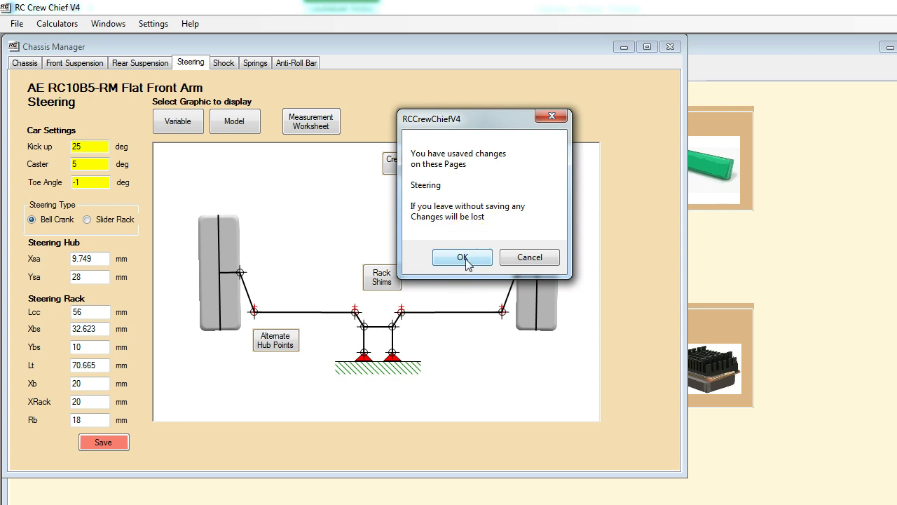
click(530, 258)
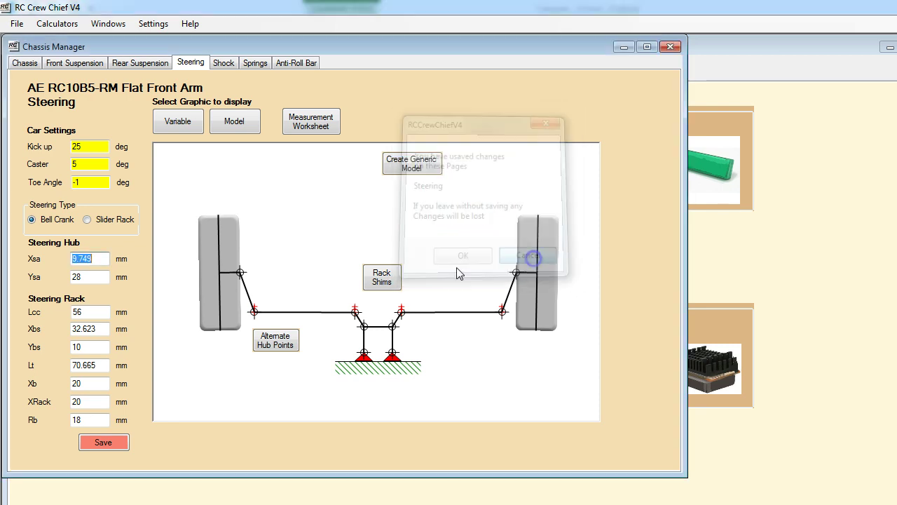
Save the chassis steering settings and close the Chassis Manager.
click(106, 443)
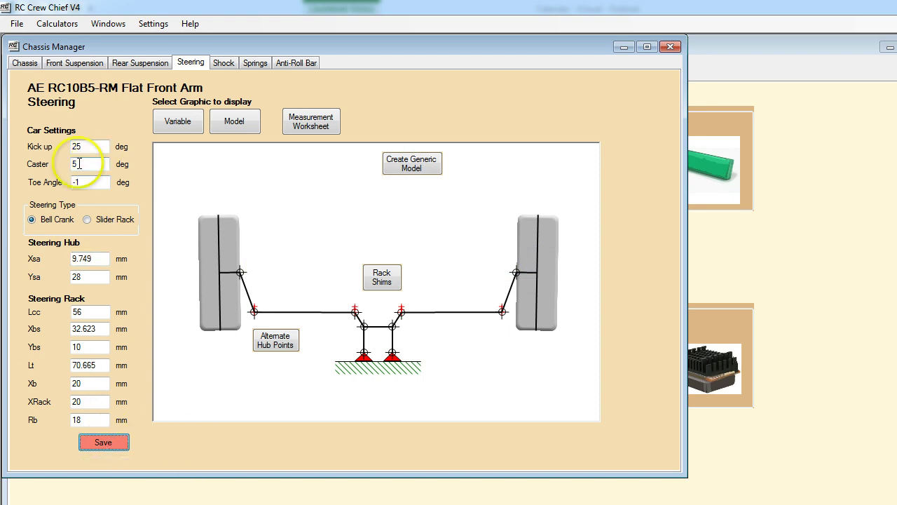
click(670, 47)
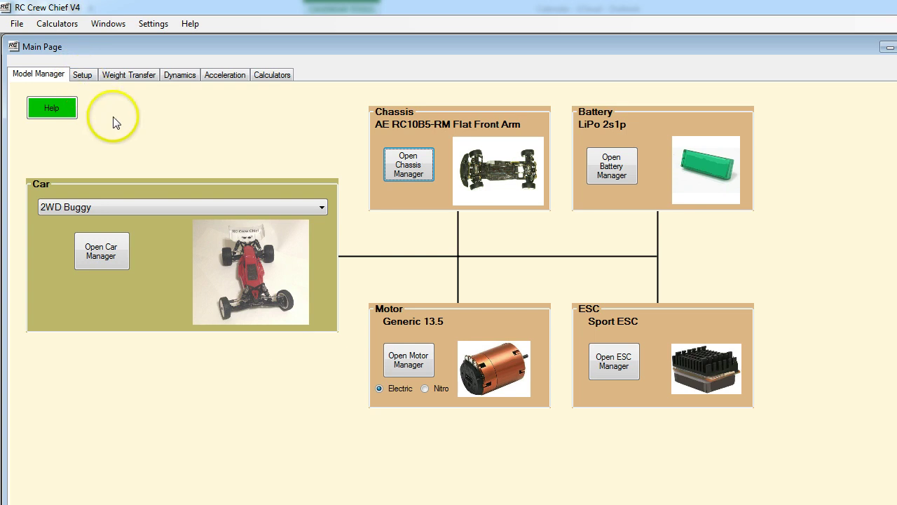
Open the steering section of the Balanced Mid Corner setup and steer the wheels both ways to examine the wheel angle difference.
click(83, 77)
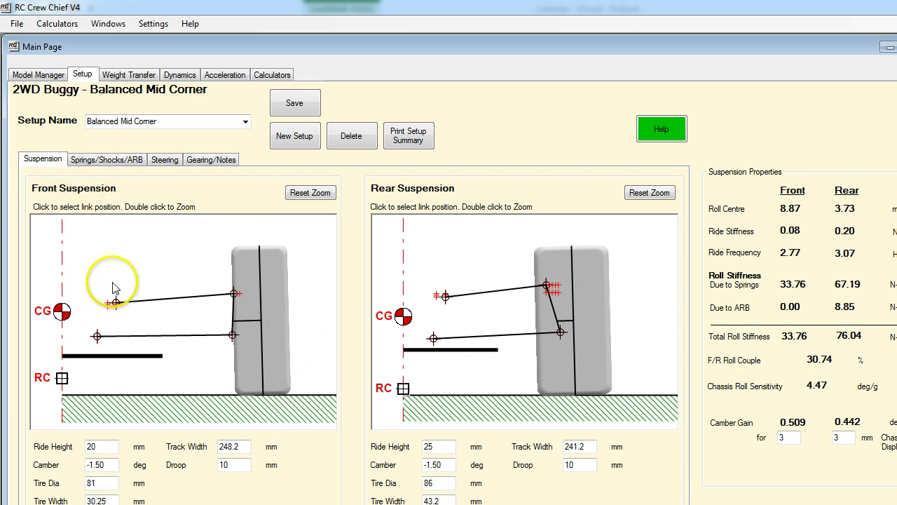
click(114, 158)
click(168, 166)
click(112, 347)
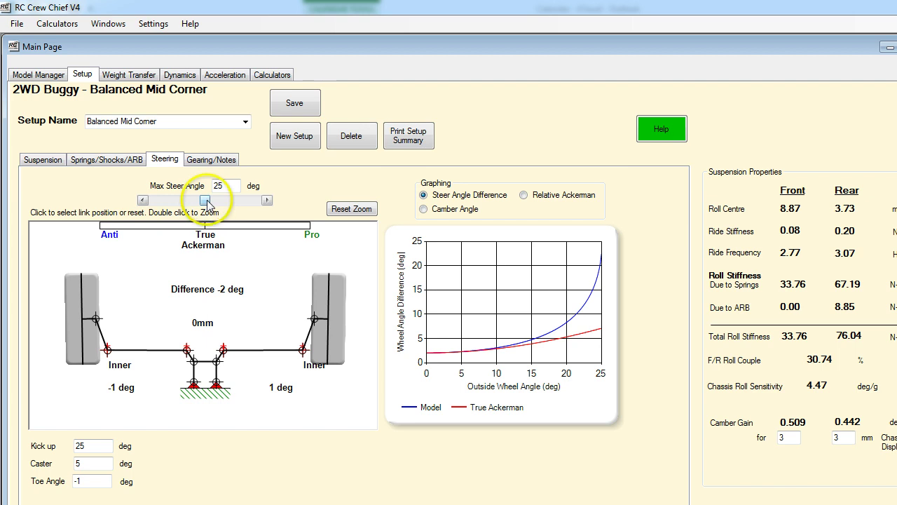
drag(207, 203, 232, 202)
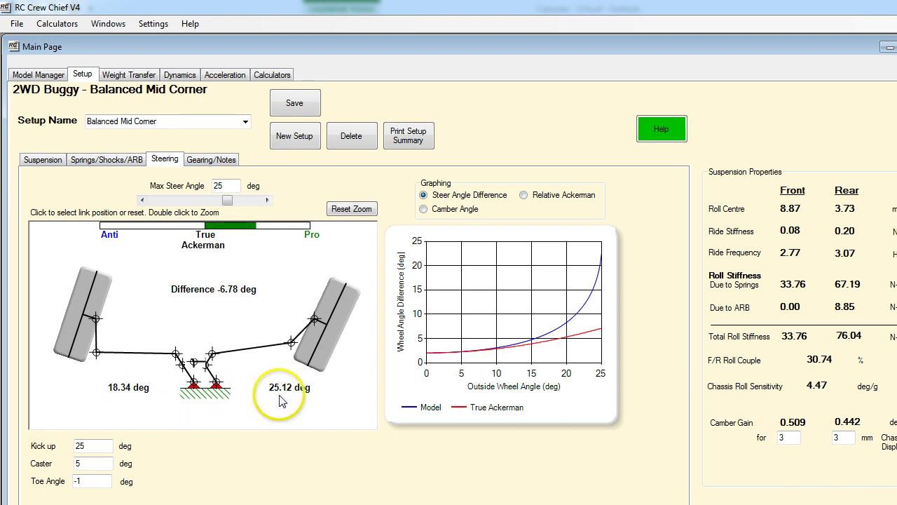
drag(230, 199, 201, 212)
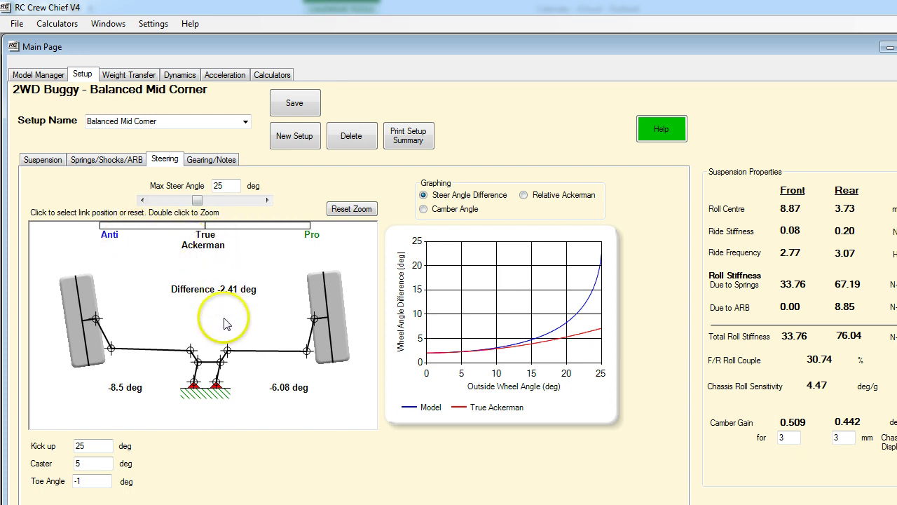
click(227, 282)
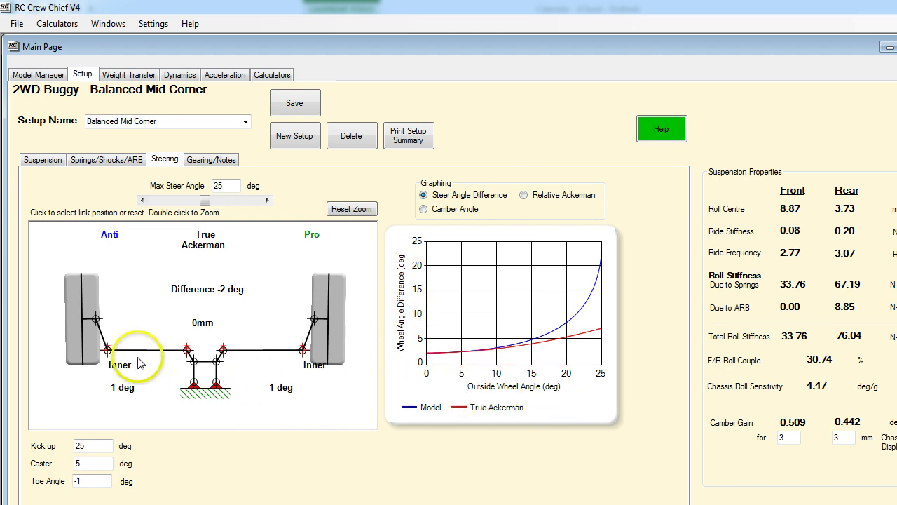
Steer the wheels again and examine the Relative Ackerman and Camber Angle graphs, returning the steering to centre.
drag(205, 200, 220, 204)
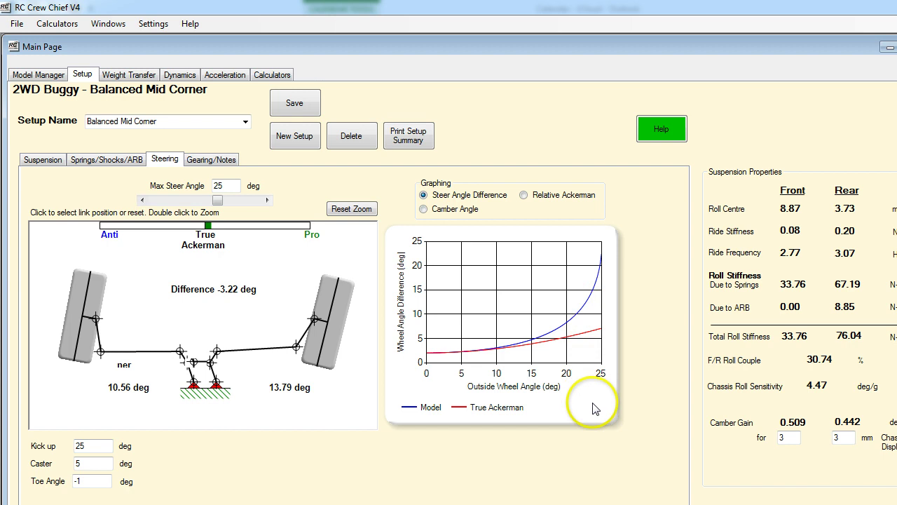
click(525, 196)
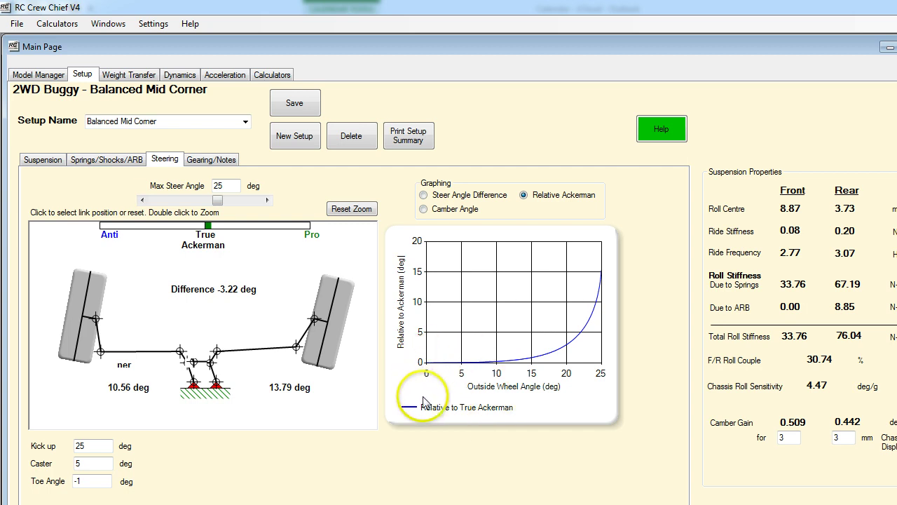
click(204, 263)
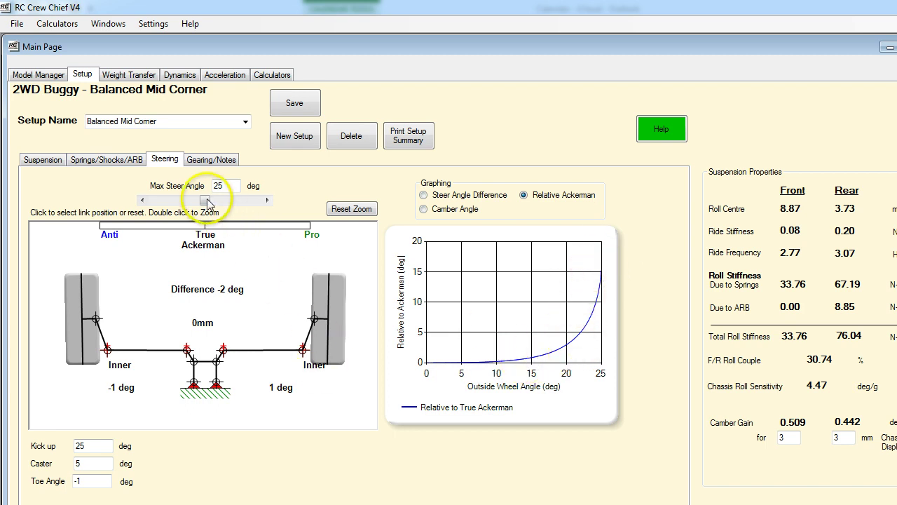
drag(208, 203, 243, 204)
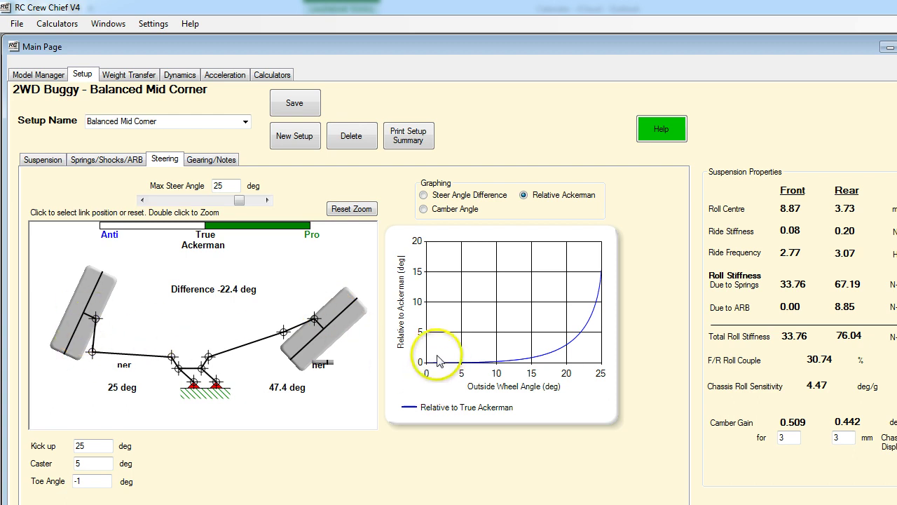
click(423, 211)
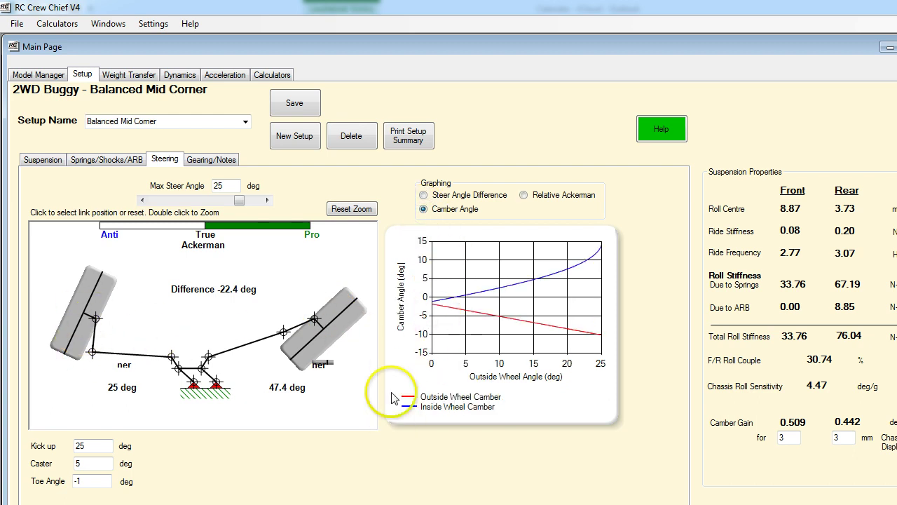
click(215, 309)
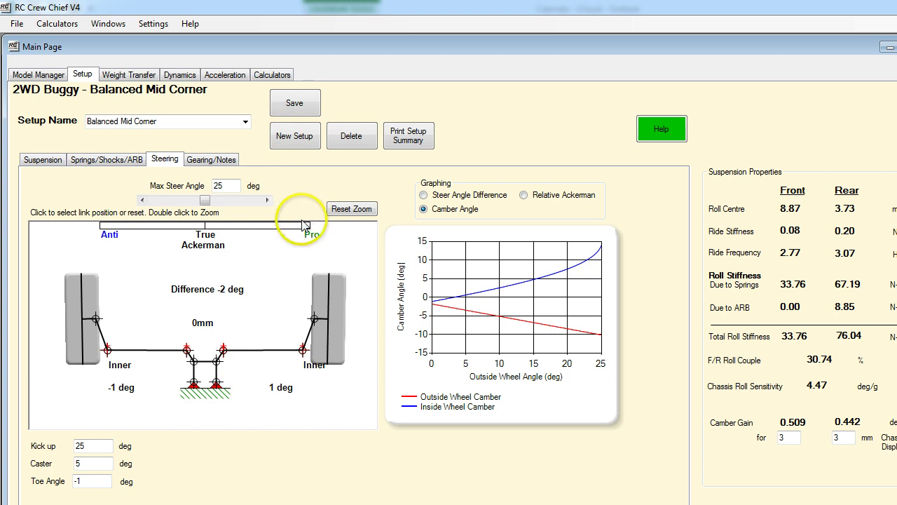
Set the front ride height to 22 mm, and move the upper links to the innermost front chassis point and outermost upper rear hub point.
click(51, 161)
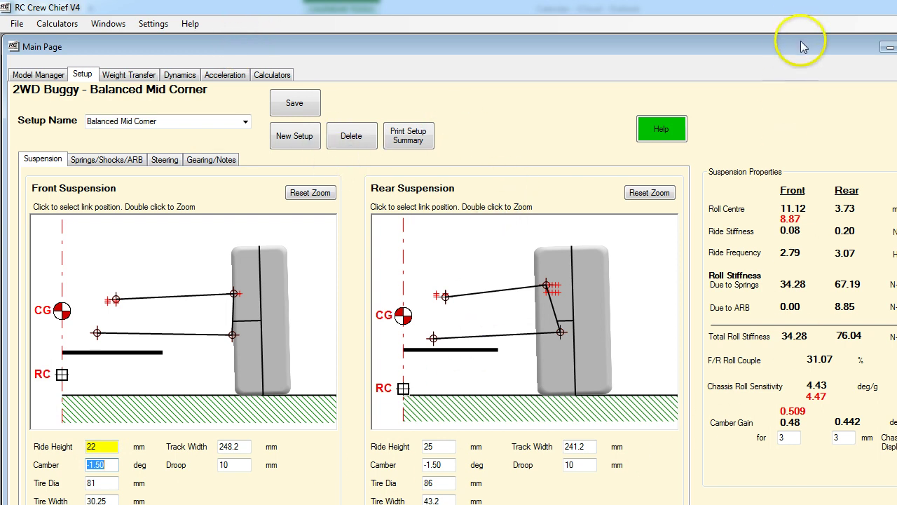
drag(802, 45, 768, 39)
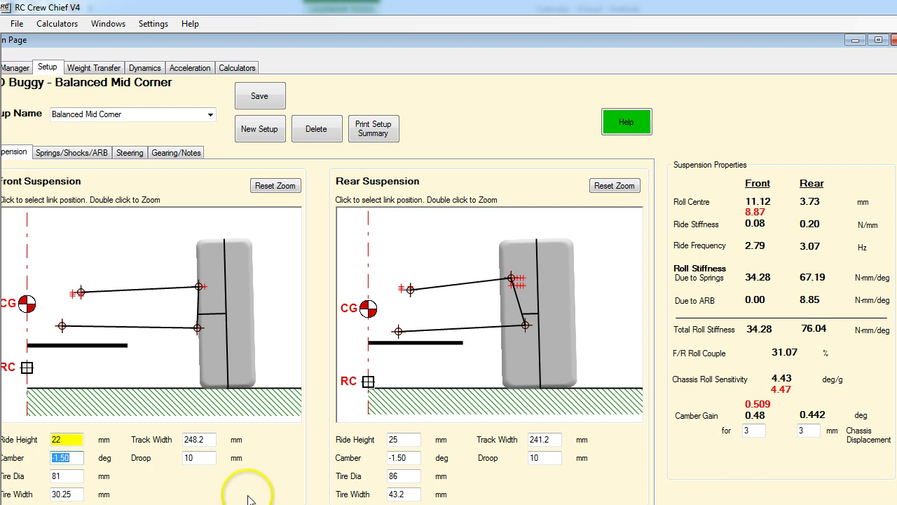
click(73, 296)
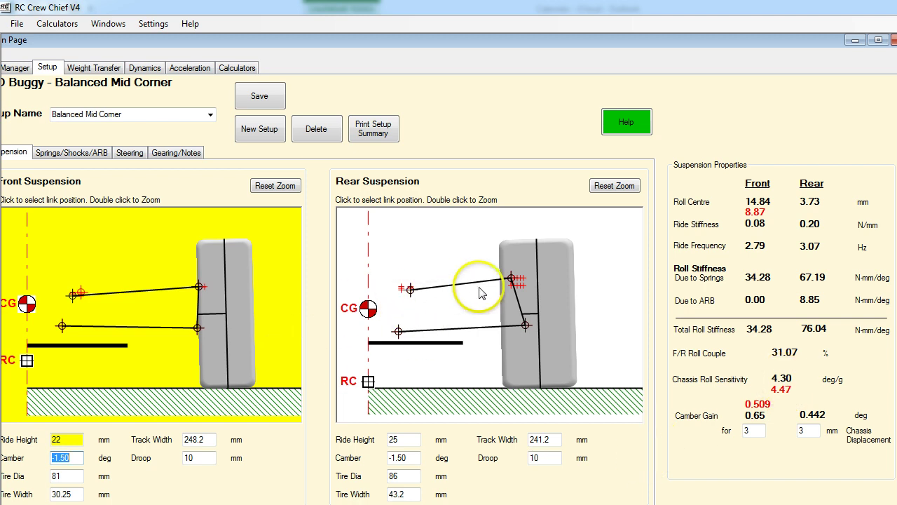
click(524, 278)
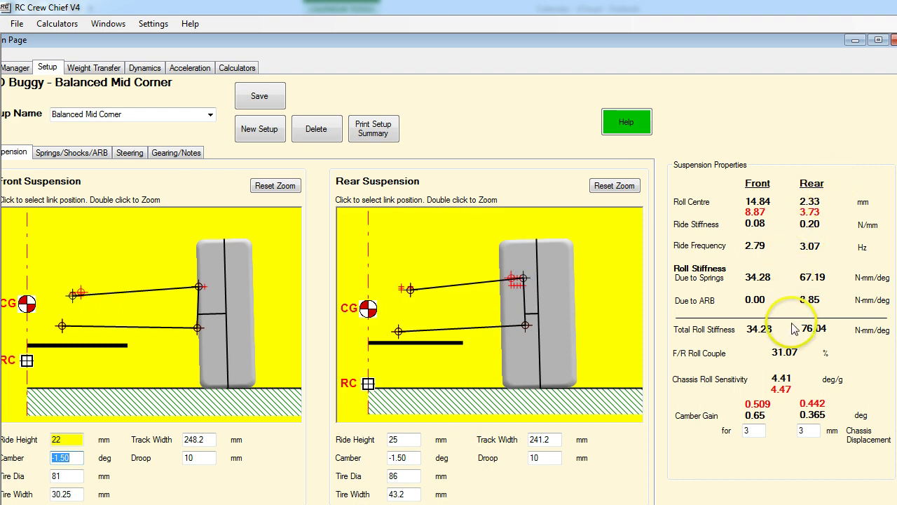
Move the rear shock's upper mount to the outermost position on the shock tower.
click(74, 152)
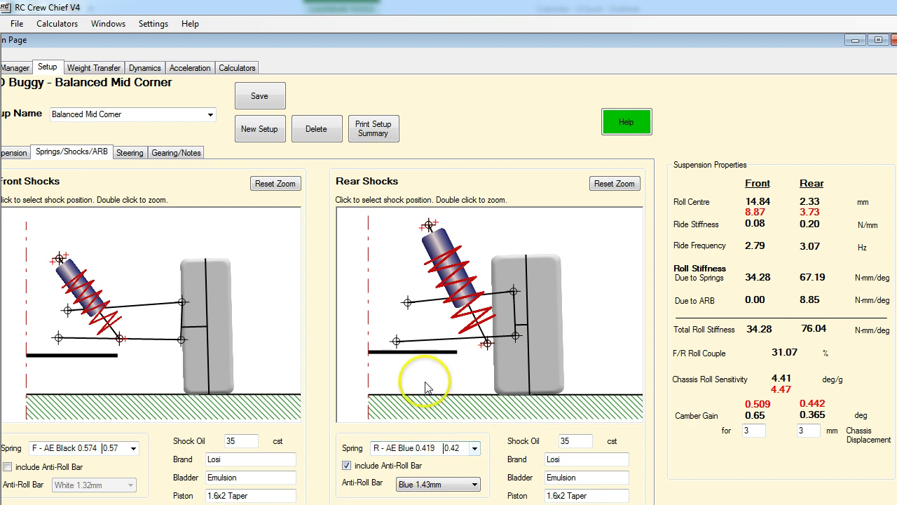
click(435, 223)
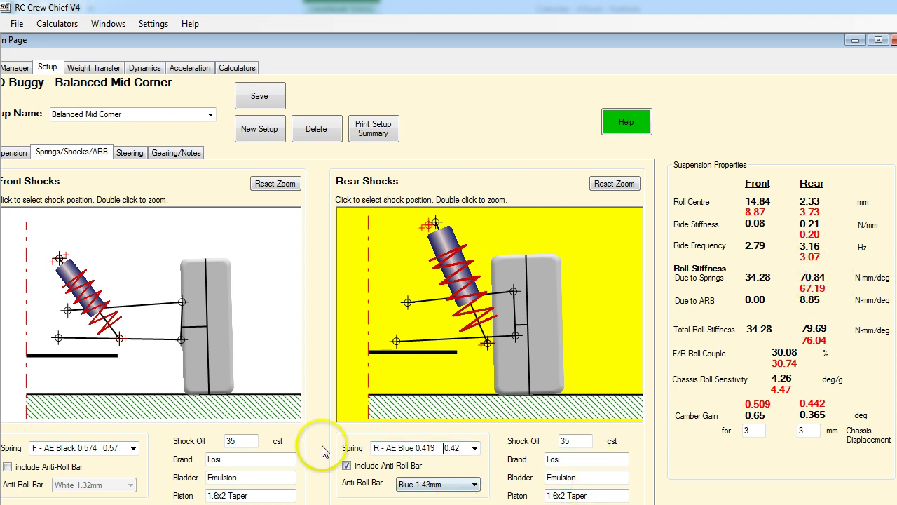
Review the spring choices for the rear and front shocks, keeping the selected springs and the rear anti-roll bar.
click(475, 449)
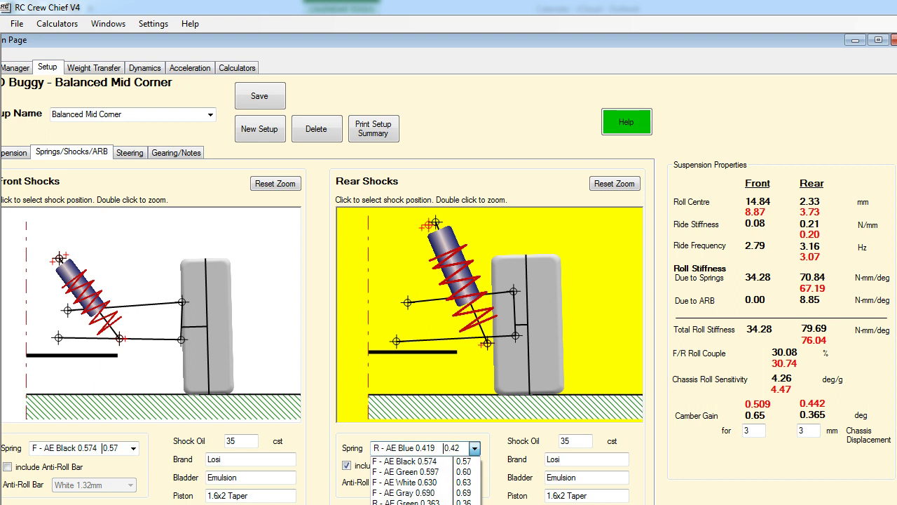
click(474, 451)
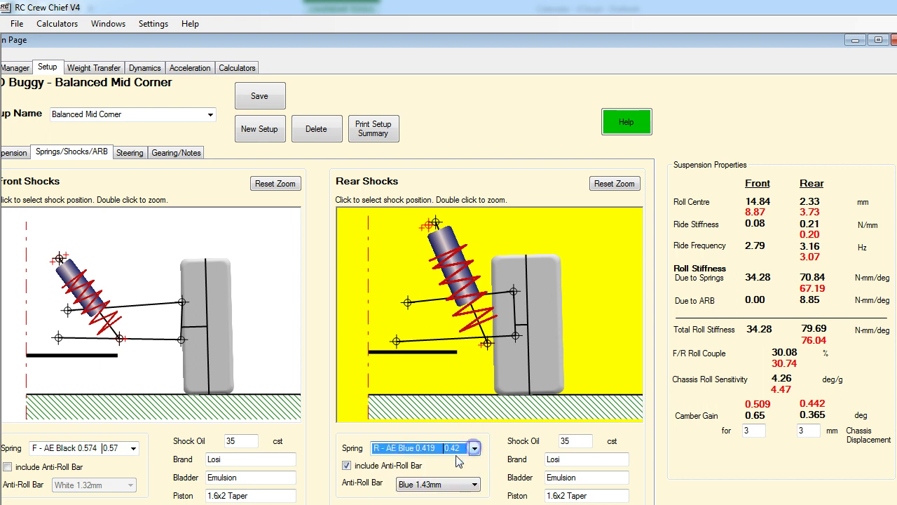
click(347, 465)
click(133, 448)
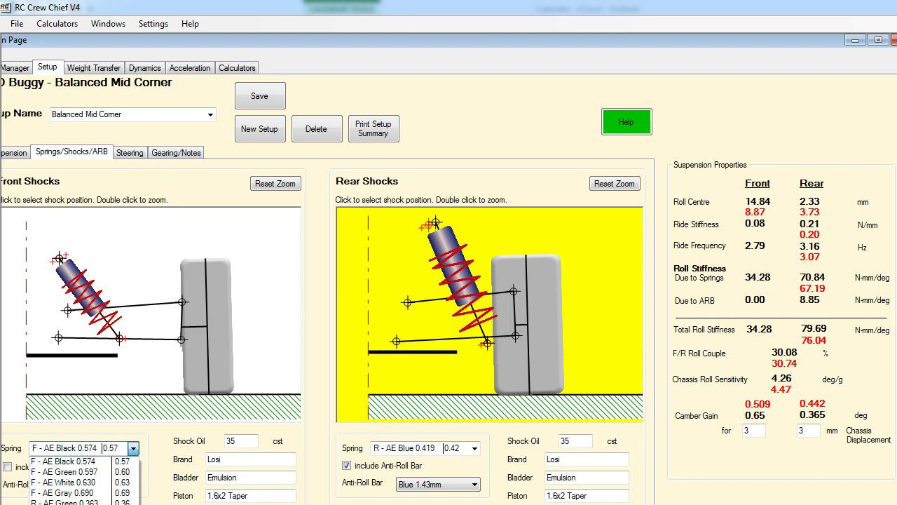
click(295, 426)
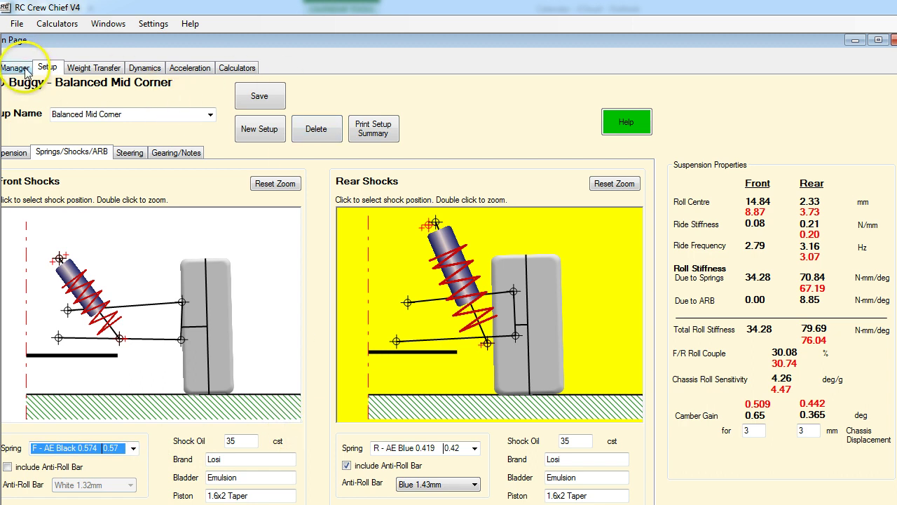
Discard the unsaved setup changes, open the Weight Transfer analysis and review the front spring choices, keeping the selected spring.
click(93, 72)
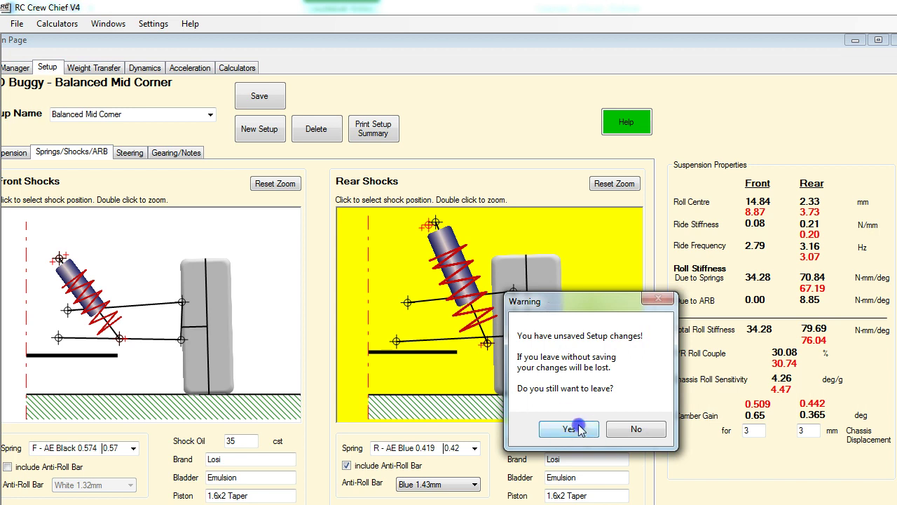
click(640, 429)
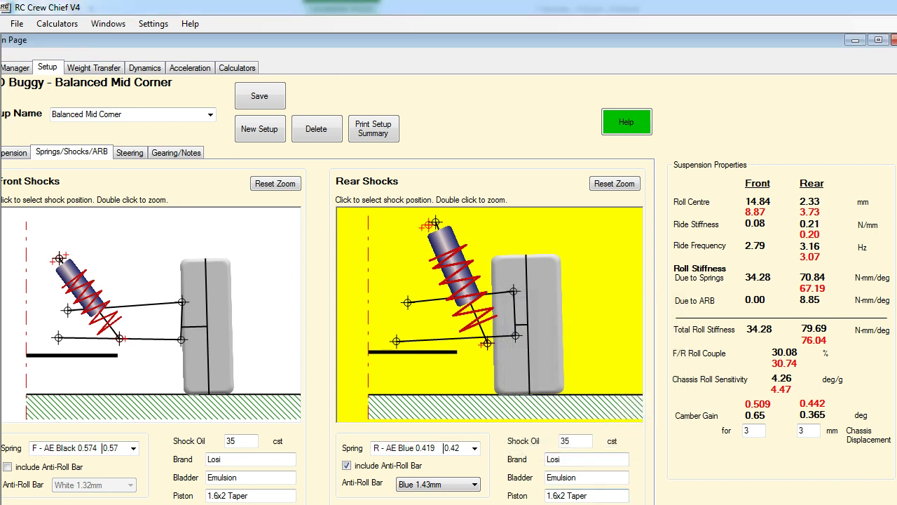
click(94, 68)
click(569, 429)
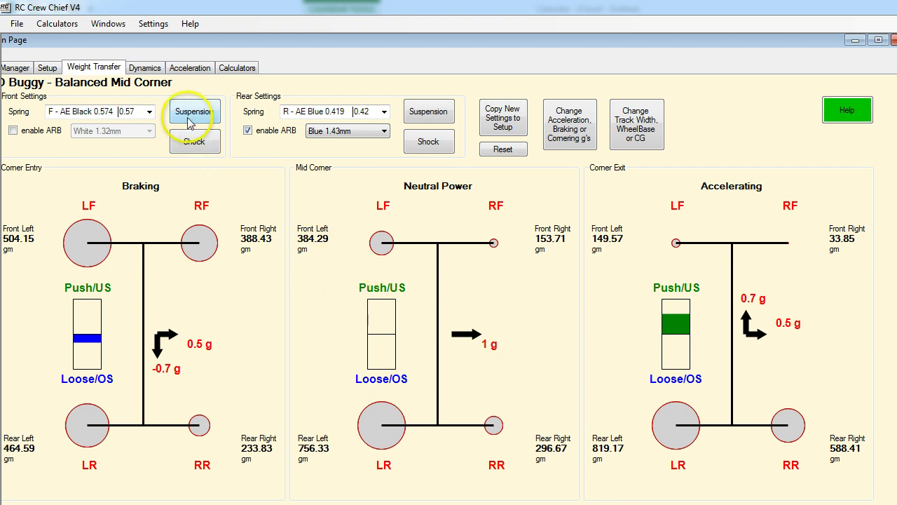
click(149, 112)
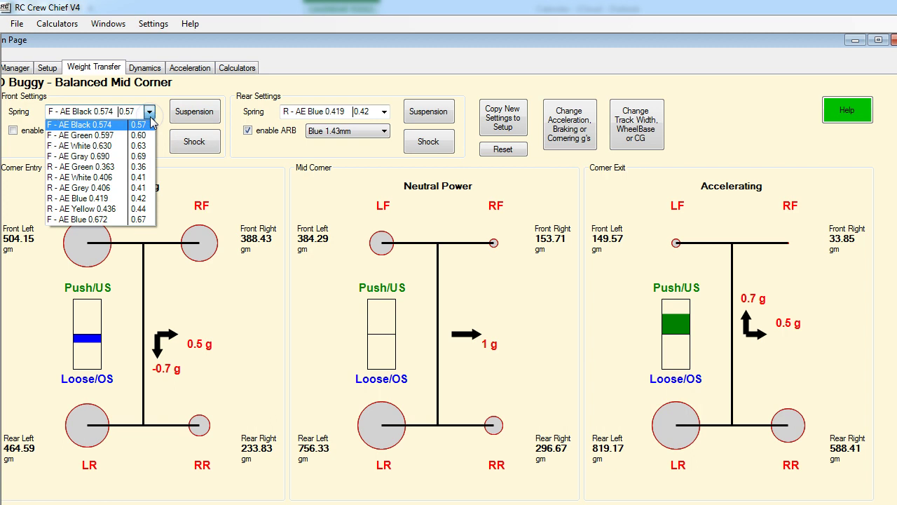
click(150, 117)
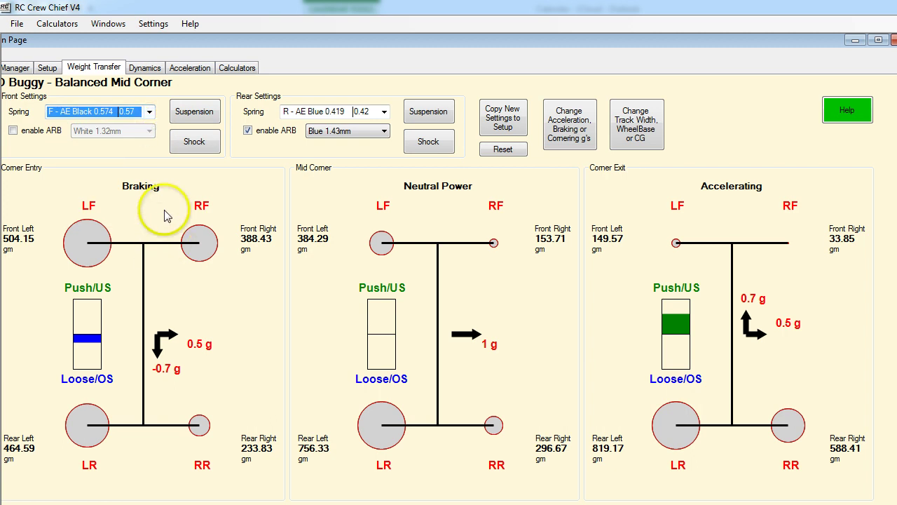
In the Dynamics analysis, graph Camber vs Lateral g for the front suspension with a steer angle of 10 deg.
click(146, 68)
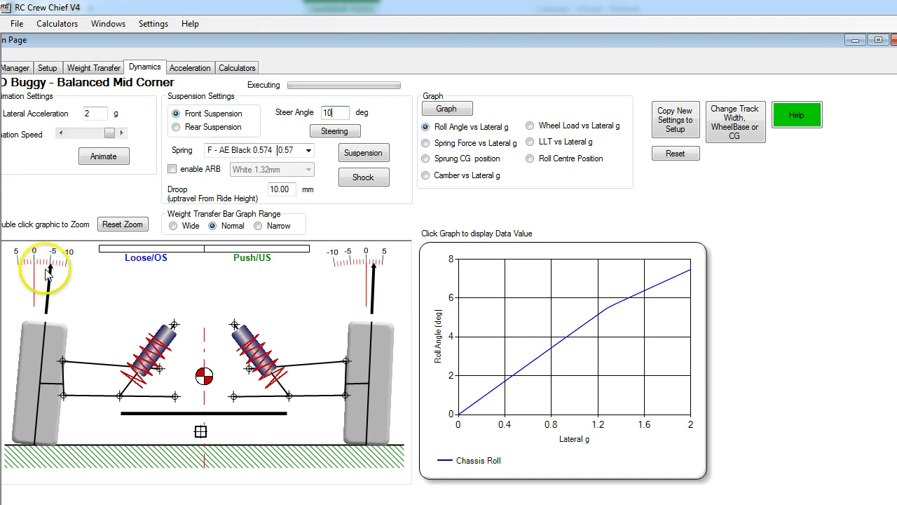
click(426, 176)
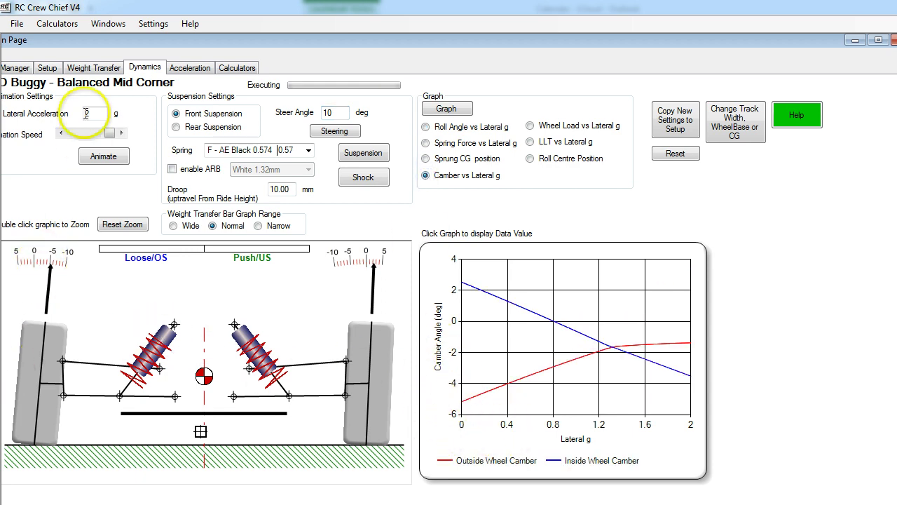
Check the suspension link positions in the setup, and animate the front suspension in the Dynamics analysis at 2 g lateral acceleration.
click(47, 68)
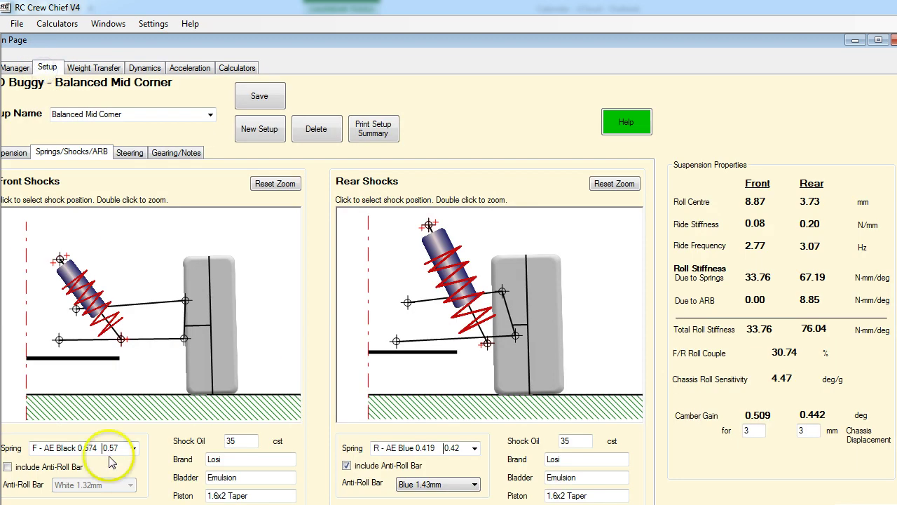
click(14, 153)
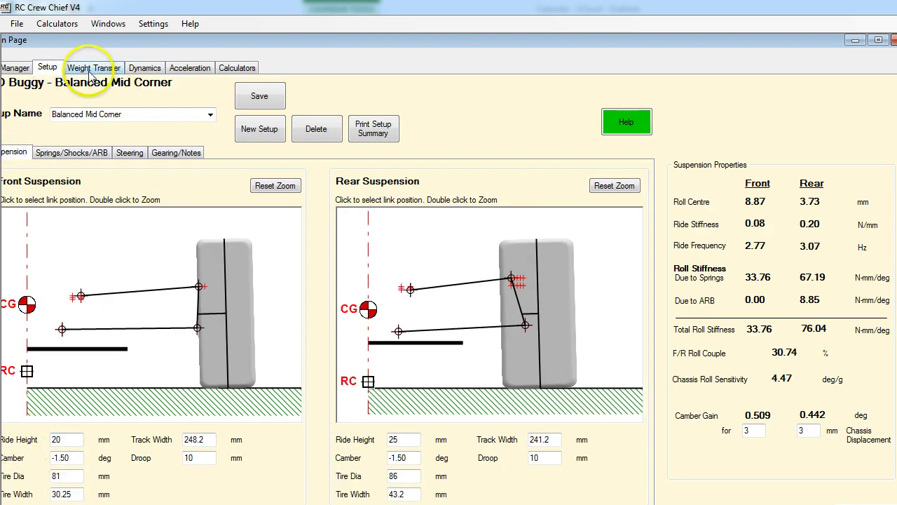
click(143, 68)
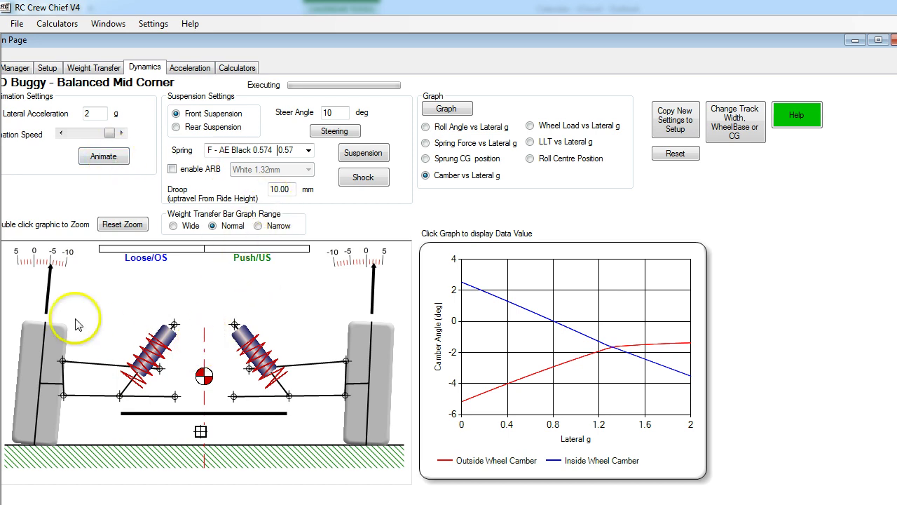
click(105, 155)
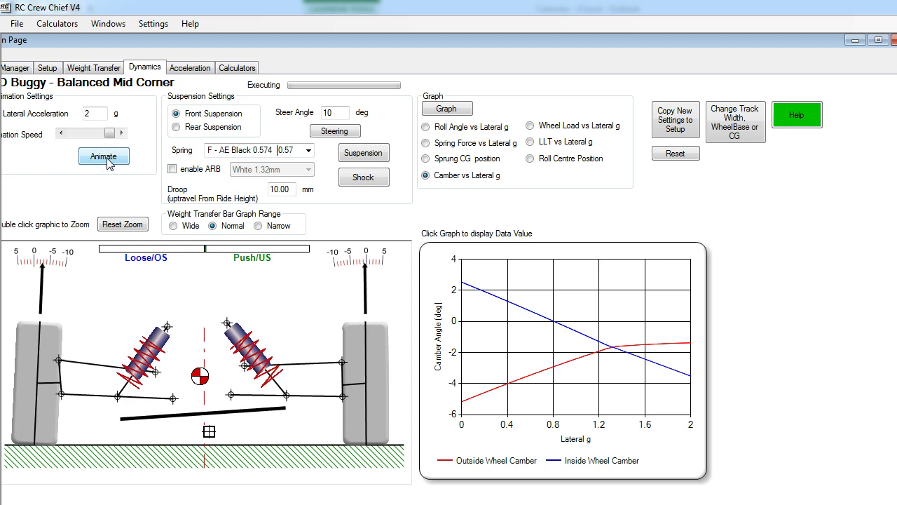